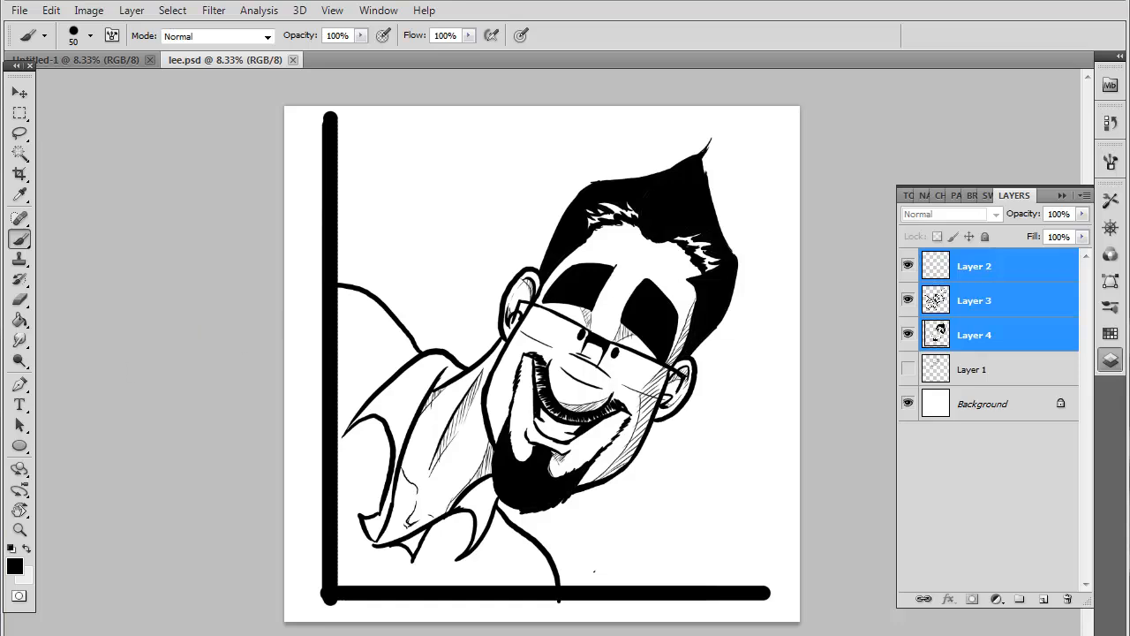
Switch to the blank Untitled-1 document, add a new layer, and set the brush size to 15
{"action": "left_click", "coordinate": [88, 64]}
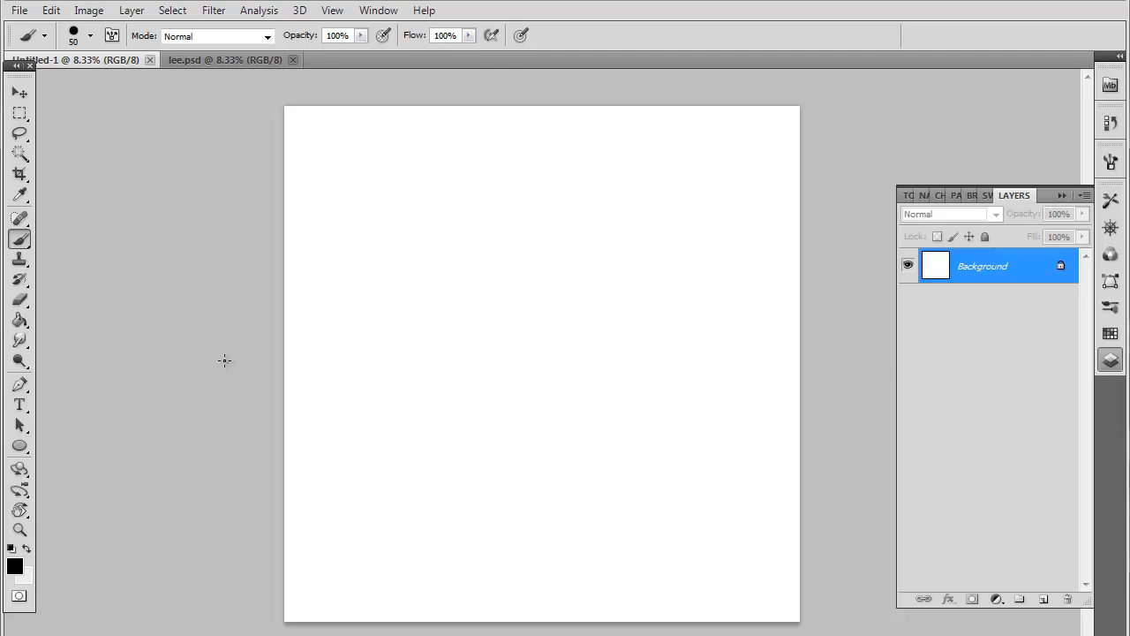
{"action": "scroll", "coordinate": [837, 353], "scroll_direction": "up", "scroll_amount": 2}
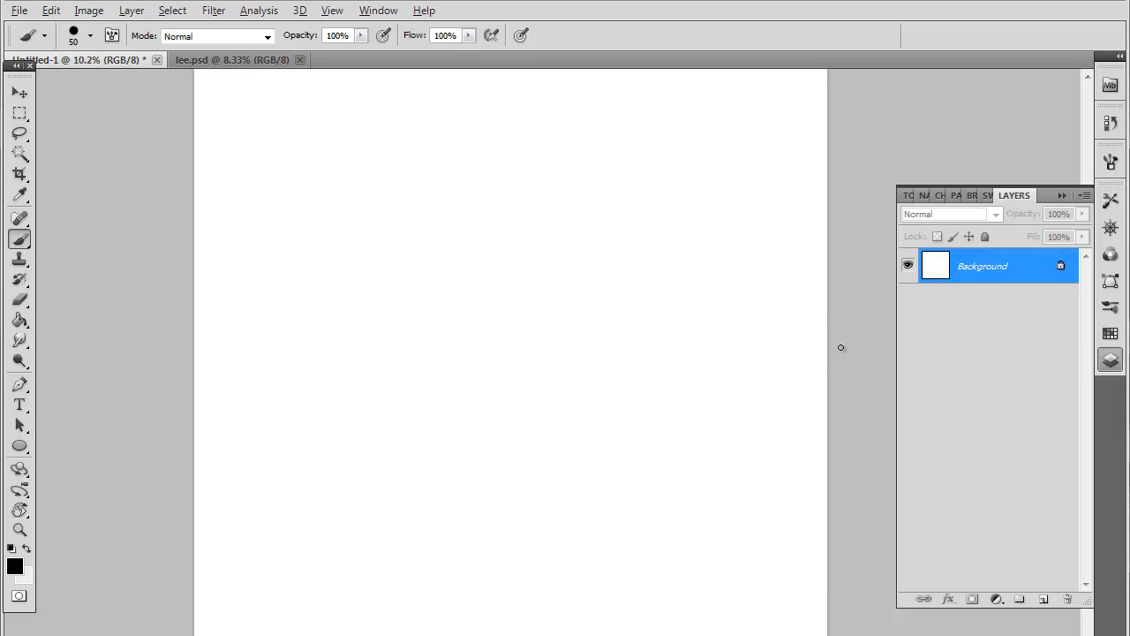
{"action": "left_click", "coordinate": [1043, 600]}
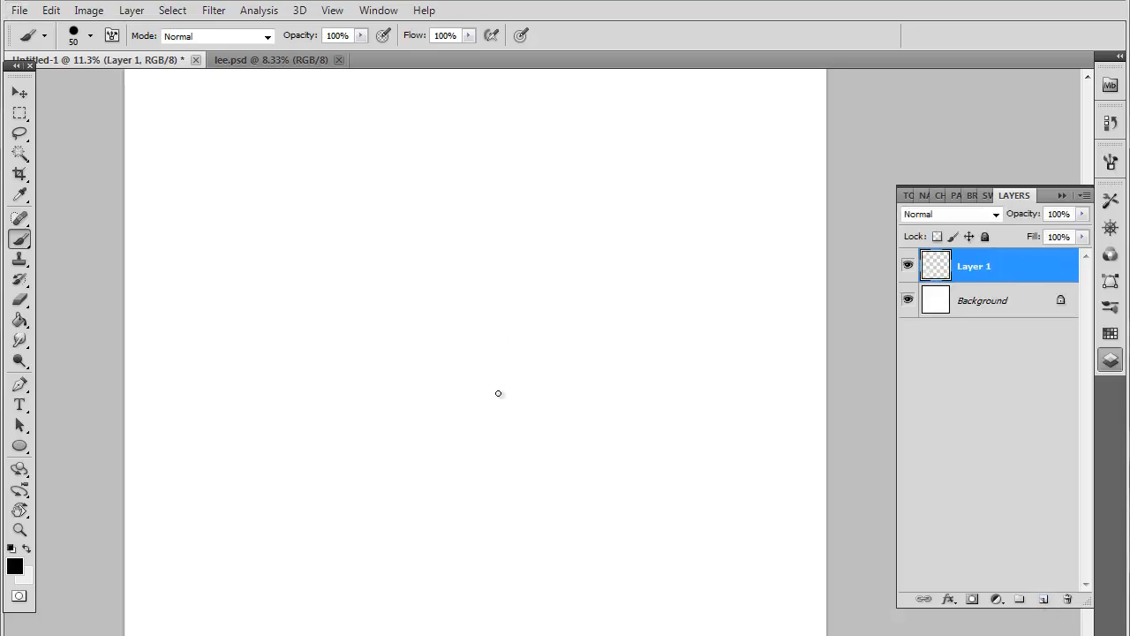
{"action": "key", "text": "bracketleft"}
{"action": "key", "text": "bracketleft"}
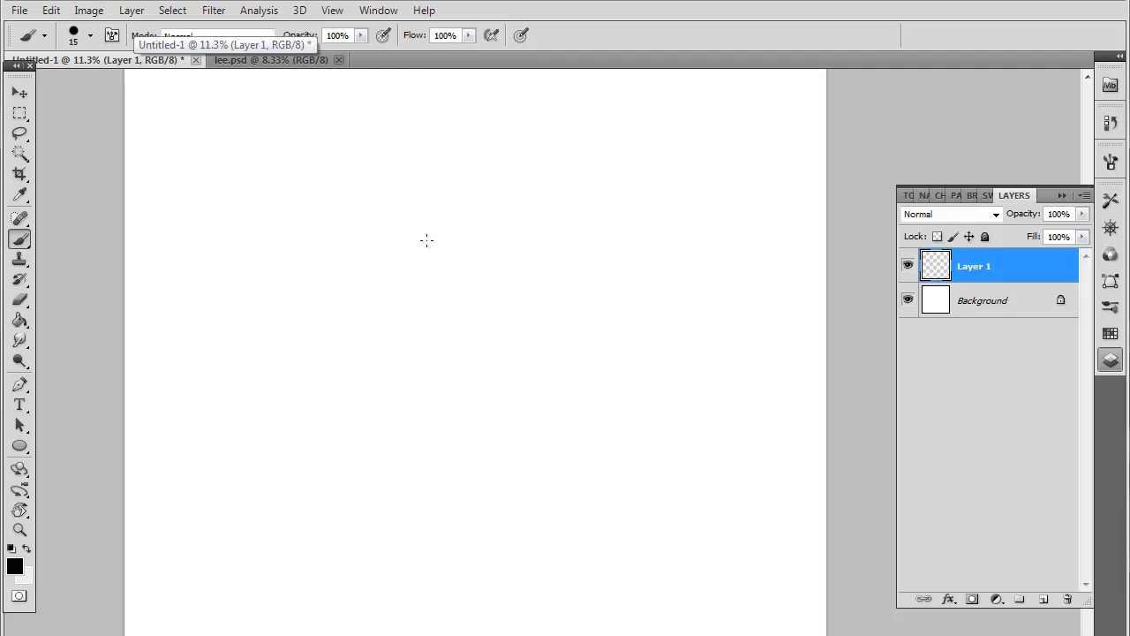
Sketch a tall block-shaped head in three-quarter view, with a curved vertical centre line and a slanted eye line across it
{"action": "mouse_move", "coordinate": [427, 240]}
{"action": "left_mouse_down"}
{"action": "mouse_move", "coordinate": [432, 300]}
{"action": "mouse_move", "coordinate": [427, 242]}
{"action": "mouse_move", "coordinate": [484, 194]}
{"action": "mouse_move", "coordinate": [508, 194]}
{"action": "mouse_move", "coordinate": [512, 315]}
{"action": "mouse_move", "coordinate": [514, 222]}
{"action": "left_mouse_up"}
{"action": "left_click_drag", "start_coordinate": [446, 371], "coordinate": [524, 375]}
{"action": "left_click_drag", "start_coordinate": [458, 188], "coordinate": [464, 251]}
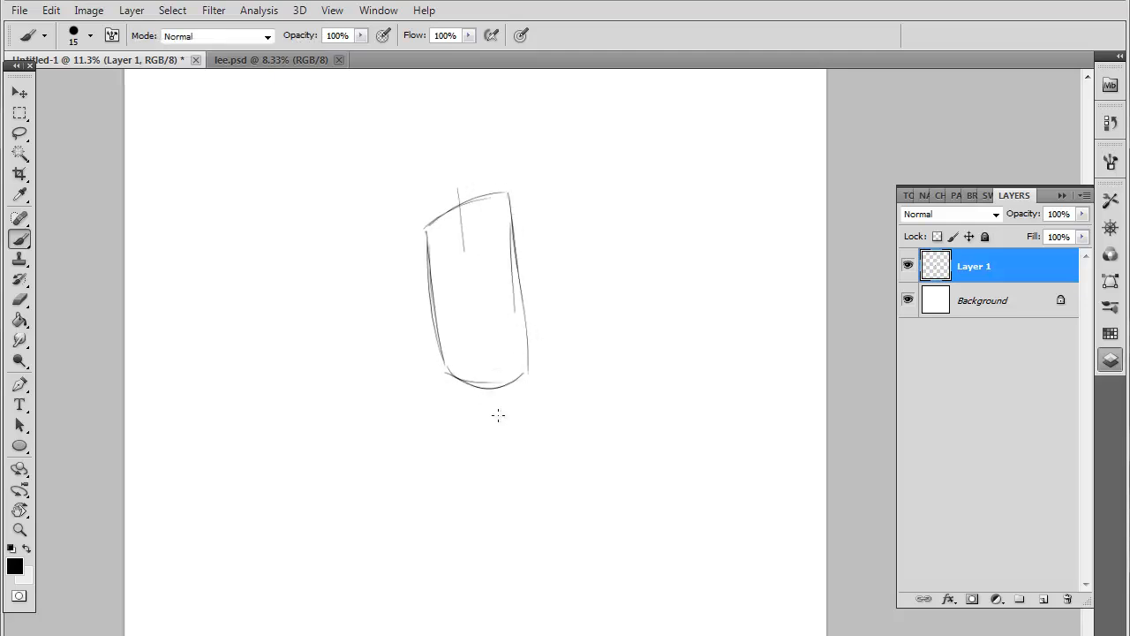
{"action": "left_click_drag", "start_coordinate": [498, 415], "coordinate": [458, 183]}
{"action": "left_click_drag", "start_coordinate": [403, 301], "coordinate": [547, 256]}
{"action": "left_click_drag", "start_coordinate": [408, 295], "coordinate": [544, 258]}
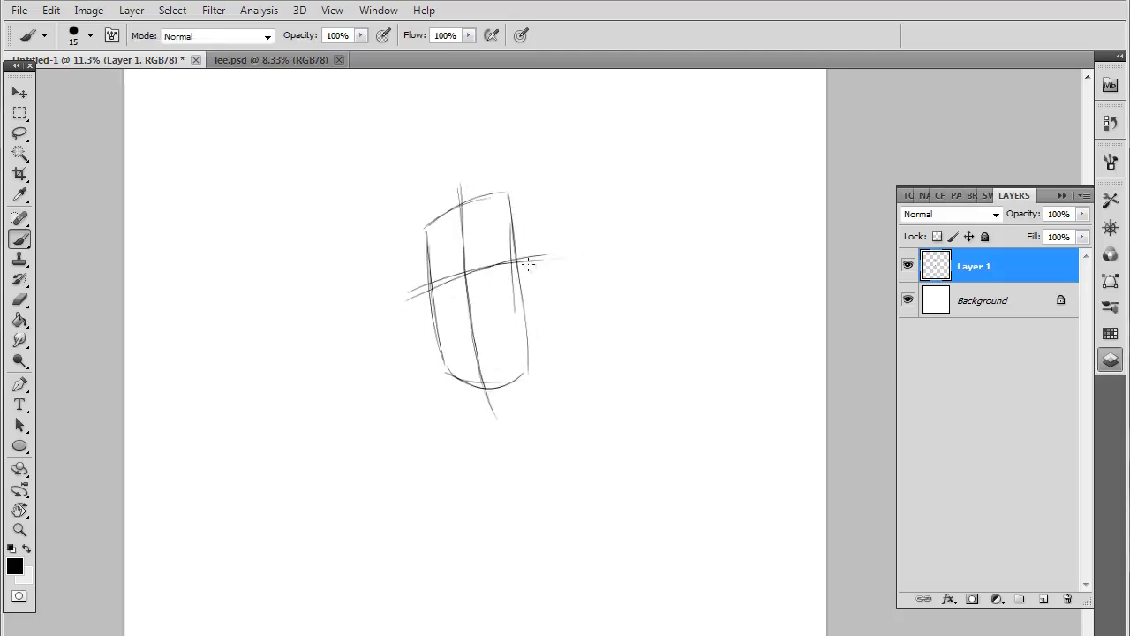
Draw the eyes with pupils, brows, nose, open smile and goatee along the head's guide lines
{"action": "mouse_move", "coordinate": [474, 265]}
{"action": "left_mouse_down"}
{"action": "mouse_move", "coordinate": [501, 271]}
{"action": "mouse_move", "coordinate": [486, 261]}
{"action": "mouse_move", "coordinate": [482, 276]}
{"action": "mouse_move", "coordinate": [501, 263]}
{"action": "mouse_move", "coordinate": [490, 283]}
{"action": "mouse_move", "coordinate": [487, 256]}
{"action": "mouse_move", "coordinate": [495, 266]}
{"action": "mouse_move", "coordinate": [449, 277]}
{"action": "mouse_move", "coordinate": [449, 296]}
{"action": "mouse_move", "coordinate": [488, 241]}
{"action": "mouse_move", "coordinate": [506, 245]}
{"action": "mouse_move", "coordinate": [429, 271]}
{"action": "mouse_move", "coordinate": [462, 274]}
{"action": "mouse_move", "coordinate": [463, 327]}
{"action": "mouse_move", "coordinate": [484, 291]}
{"action": "mouse_move", "coordinate": [485, 314]}
{"action": "mouse_move", "coordinate": [467, 335]}
{"action": "mouse_move", "coordinate": [501, 315]}
{"action": "mouse_move", "coordinate": [483, 346]}
{"action": "mouse_move", "coordinate": [466, 325]}
{"action": "mouse_move", "coordinate": [497, 310]}
{"action": "mouse_move", "coordinate": [513, 335]}
{"action": "mouse_move", "coordinate": [468, 326]}
{"action": "mouse_move", "coordinate": [460, 338]}
{"action": "mouse_move", "coordinate": [489, 371]}
{"action": "left_mouse_up"}
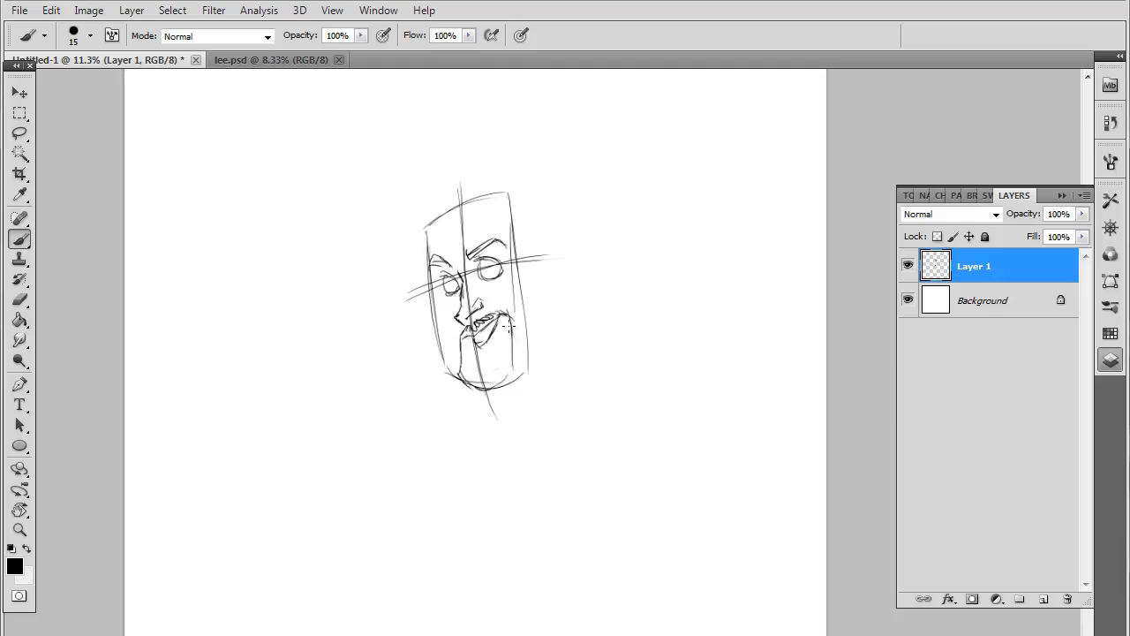
{"action": "mouse_move", "coordinate": [508, 326]}
{"action": "left_mouse_down"}
{"action": "mouse_move", "coordinate": [466, 362]}
{"action": "mouse_move", "coordinate": [485, 371]}
{"action": "mouse_move", "coordinate": [468, 357]}
{"action": "mouse_move", "coordinate": [511, 353]}
{"action": "mouse_move", "coordinate": [507, 329]}
{"action": "mouse_move", "coordinate": [507, 362]}
{"action": "left_mouse_up"}
{"action": "left_click", "coordinate": [491, 266]}
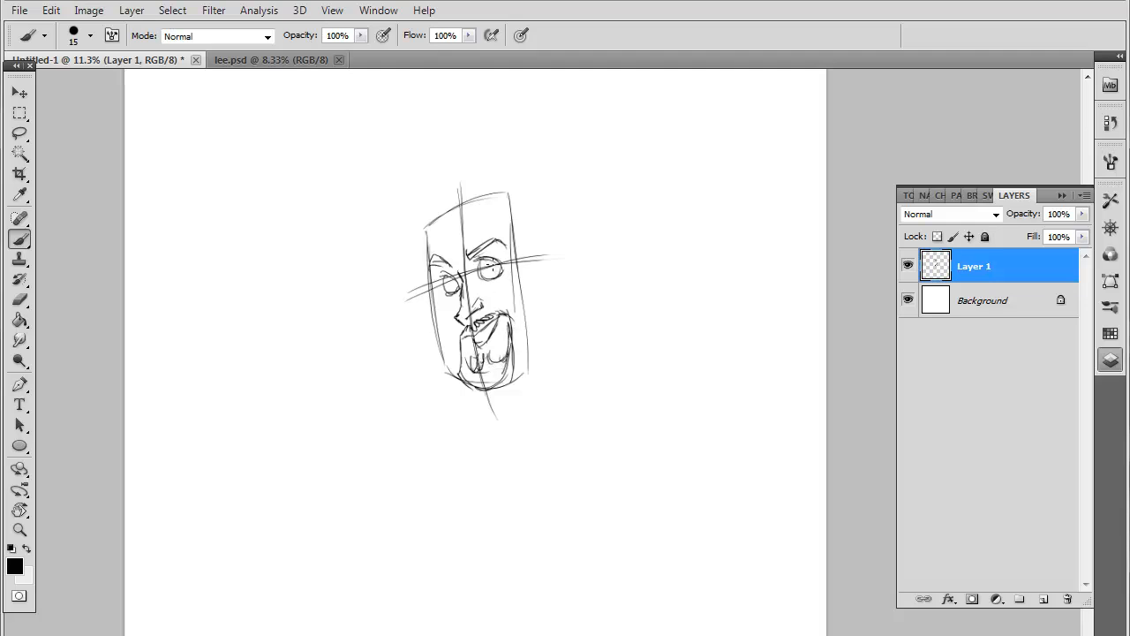
{"action": "mouse_move", "coordinate": [489, 261]}
{"action": "left_mouse_down"}
{"action": "mouse_move", "coordinate": [493, 277]}
{"action": "mouse_move", "coordinate": [499, 262]}
{"action": "mouse_move", "coordinate": [454, 291]}
{"action": "mouse_move", "coordinate": [457, 280]}
{"action": "mouse_move", "coordinate": [429, 268]}
{"action": "mouse_move", "coordinate": [424, 206]}
{"action": "left_mouse_up"}
Outline the cheeks and angular jaw of the three-quarter head and add its ear
{"action": "mouse_move", "coordinate": [437, 283]}
{"action": "left_mouse_down"}
{"action": "mouse_move", "coordinate": [436, 354]}
{"action": "mouse_move", "coordinate": [458, 374]}
{"action": "mouse_move", "coordinate": [534, 341]}
{"action": "left_mouse_up"}
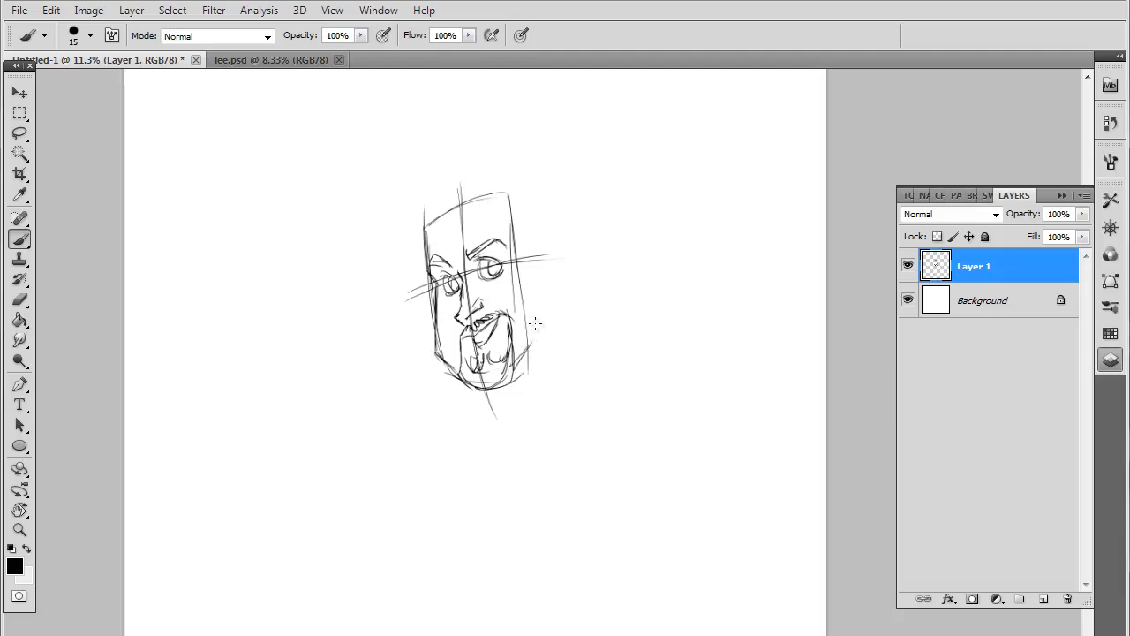
{"action": "left_click_drag", "start_coordinate": [525, 271], "coordinate": [533, 341]}
{"action": "mouse_move", "coordinate": [533, 257]}
{"action": "left_mouse_down"}
{"action": "mouse_move", "coordinate": [546, 265]}
{"action": "mouse_move", "coordinate": [534, 303]}
{"action": "mouse_move", "coordinate": [544, 288]}
{"action": "left_mouse_up"}
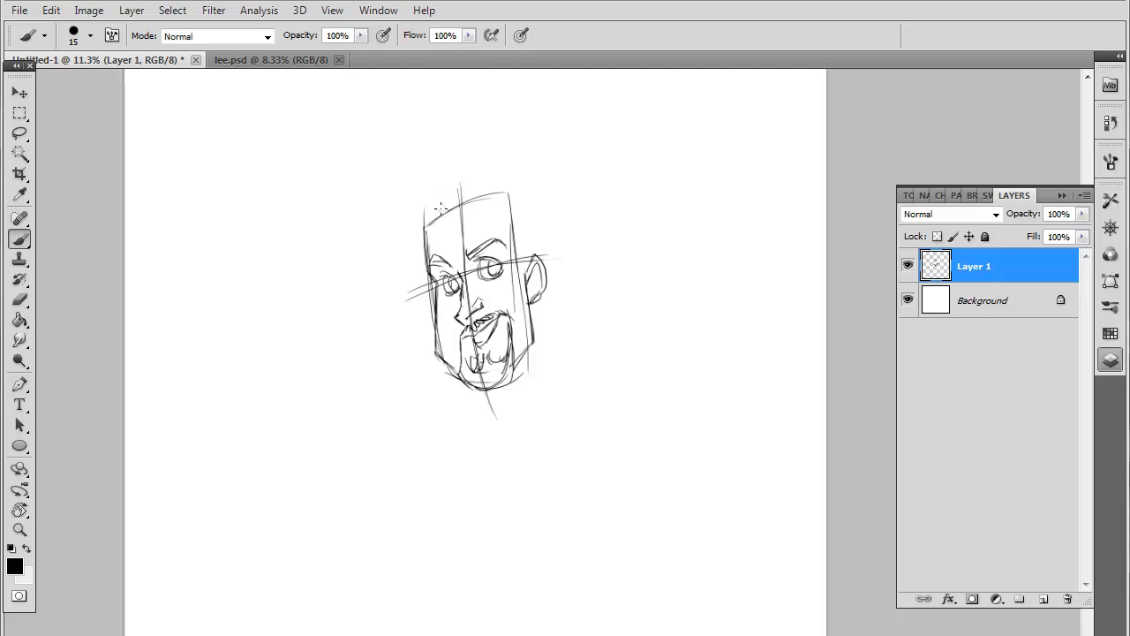
Sketch swept-up hair and sideburns on the three-quarter head, and circle the finished head with a large oval
{"action": "mouse_move", "coordinate": [445, 221]}
{"action": "left_mouse_down"}
{"action": "mouse_move", "coordinate": [421, 153]}
{"action": "mouse_move", "coordinate": [466, 214]}
{"action": "left_mouse_up"}
{"action": "left_click_drag", "start_coordinate": [415, 163], "coordinate": [465, 212]}
{"action": "left_click_drag", "start_coordinate": [490, 174], "coordinate": [471, 212]}
{"action": "left_click_drag", "start_coordinate": [499, 173], "coordinate": [480, 210]}
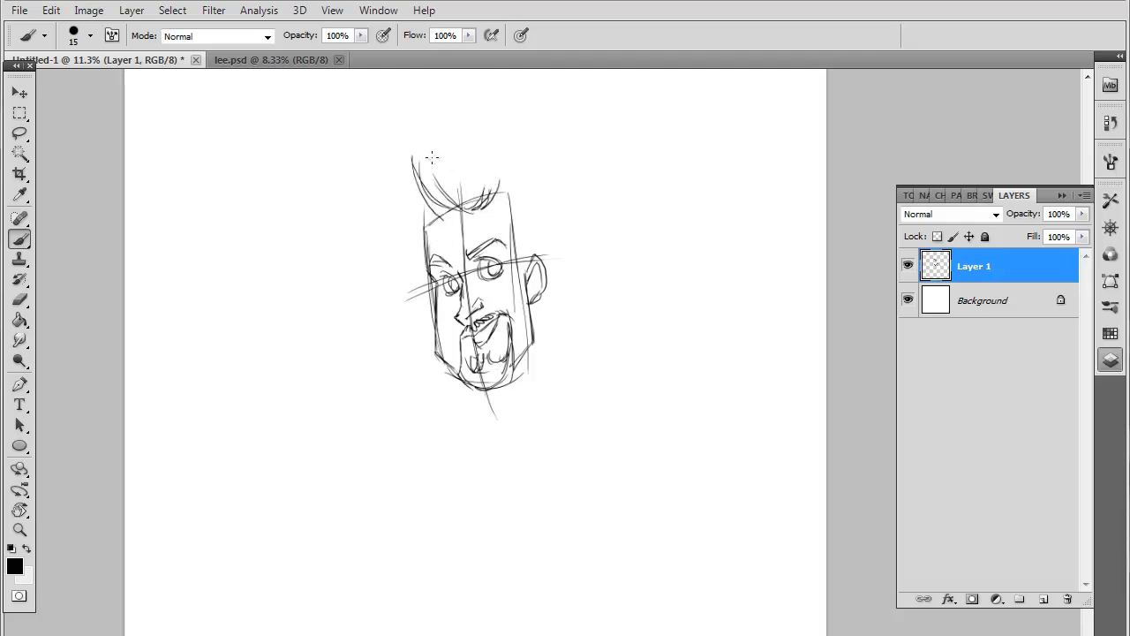
{"action": "mouse_move", "coordinate": [425, 166]}
{"action": "left_mouse_down"}
{"action": "mouse_move", "coordinate": [464, 179]}
{"action": "mouse_move", "coordinate": [445, 171]}
{"action": "mouse_move", "coordinate": [488, 159]}
{"action": "mouse_move", "coordinate": [530, 196]}
{"action": "mouse_move", "coordinate": [531, 256]}
{"action": "left_mouse_up"}
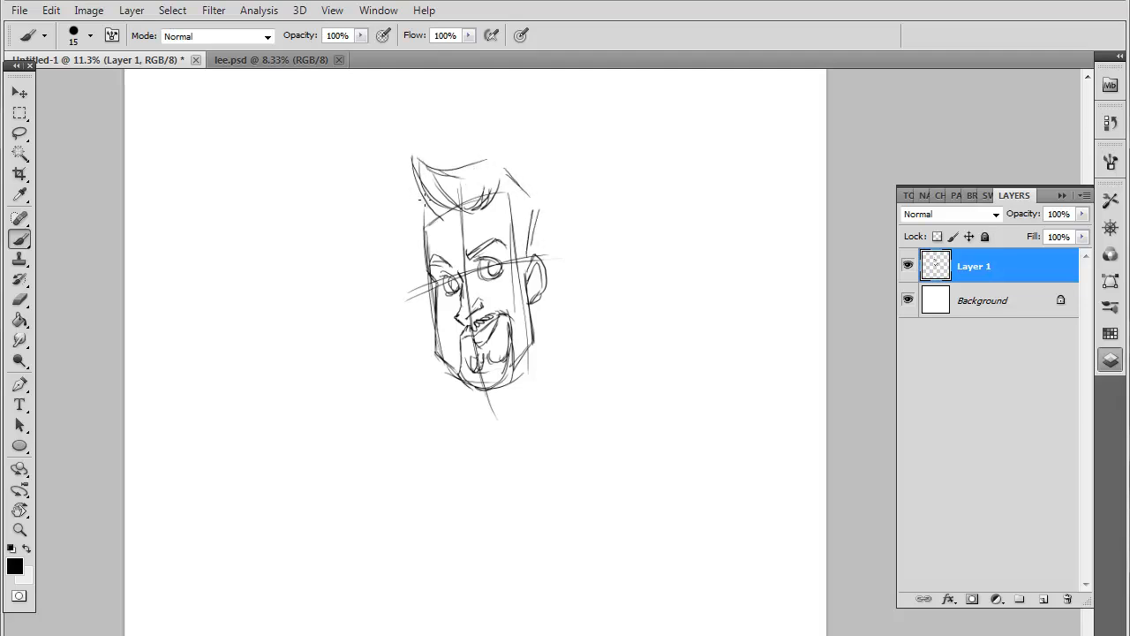
{"action": "left_click_drag", "start_coordinate": [421, 198], "coordinate": [421, 258]}
{"action": "mouse_move", "coordinate": [452, 125]}
{"action": "left_mouse_down"}
{"action": "mouse_move", "coordinate": [608, 297]}
{"action": "mouse_move", "coordinate": [498, 122]}
{"action": "left_mouse_up"}
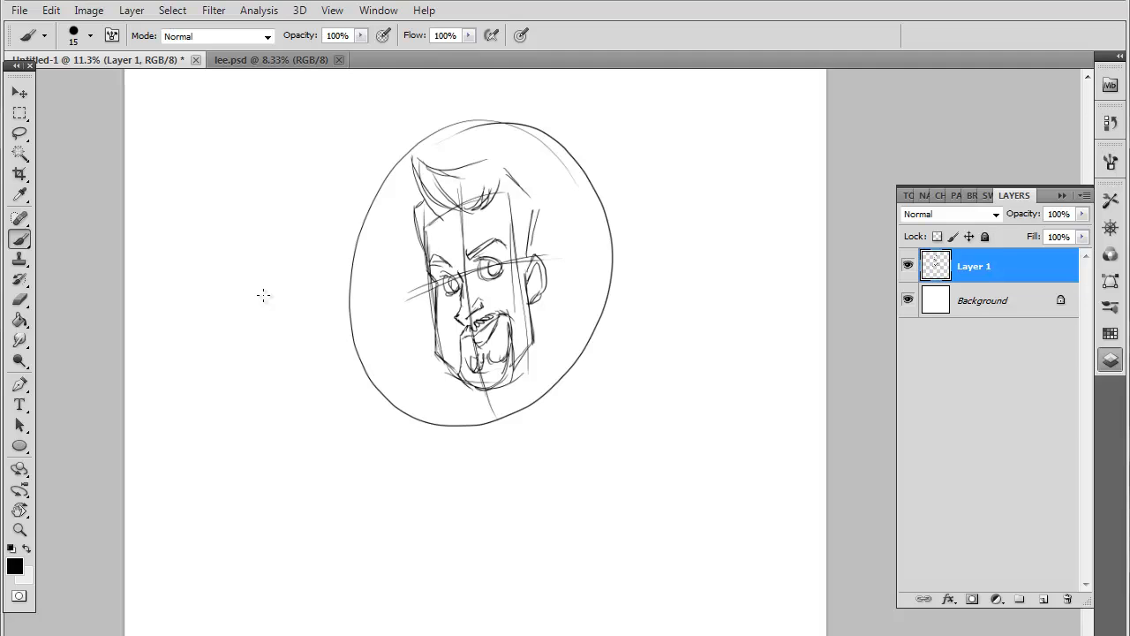
Sketch a second, rectangular head beside the circled one, with a horizontal eye line and vertical centre lines
{"action": "mouse_move", "coordinate": [644, 196]}
{"action": "left_mouse_down"}
{"action": "mouse_move", "coordinate": [650, 349]}
{"action": "mouse_move", "coordinate": [739, 356]}
{"action": "mouse_move", "coordinate": [738, 369]}
{"action": "left_mouse_up"}
{"action": "left_click_drag", "start_coordinate": [724, 371], "coordinate": [656, 377]}
{"action": "left_click_drag", "start_coordinate": [627, 275], "coordinate": [749, 274]}
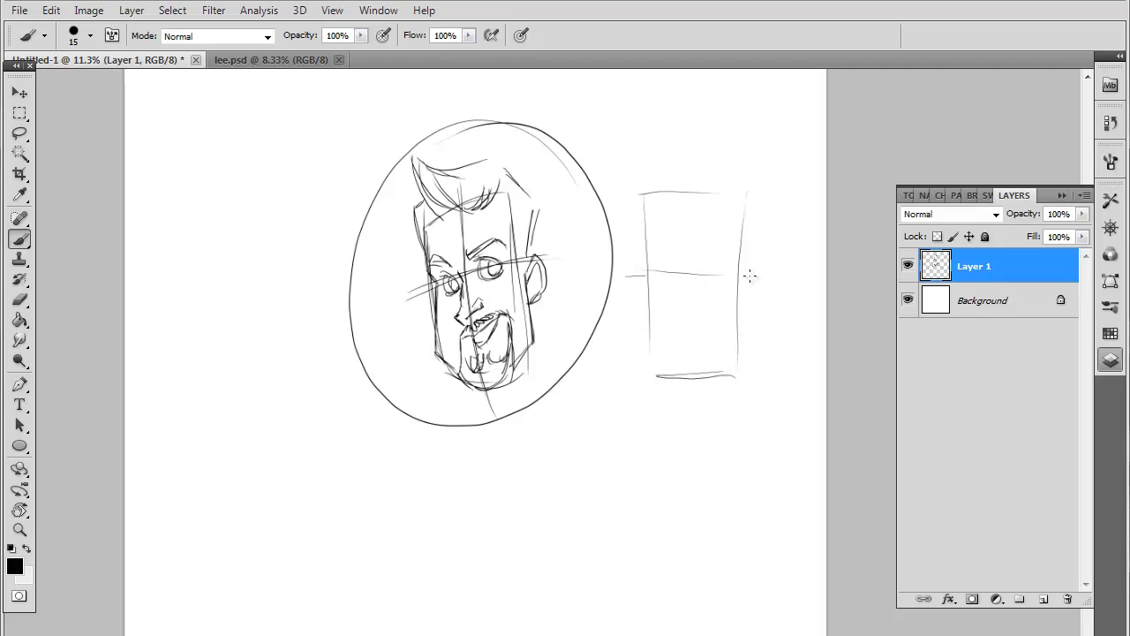
{"action": "left_click_drag", "start_coordinate": [679, 181], "coordinate": [704, 415]}
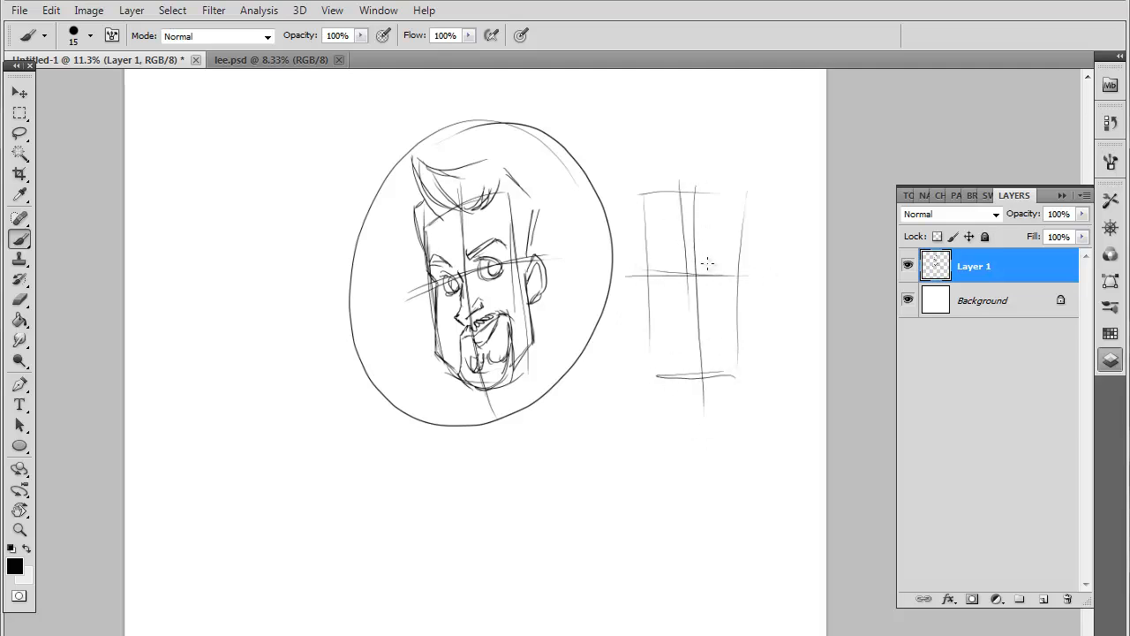
Draw the second head's eyes, brows, nose and smiling mouth around the guide lines
{"action": "mouse_move", "coordinate": [711, 260]}
{"action": "left_mouse_down"}
{"action": "mouse_move", "coordinate": [721, 289]}
{"action": "mouse_move", "coordinate": [715, 280]}
{"action": "mouse_move", "coordinate": [729, 274]}
{"action": "mouse_move", "coordinate": [717, 284]}
{"action": "mouse_move", "coordinate": [658, 277]}
{"action": "mouse_move", "coordinate": [661, 268]}
{"action": "mouse_move", "coordinate": [663, 283]}
{"action": "mouse_move", "coordinate": [675, 262]}
{"action": "mouse_move", "coordinate": [661, 285]}
{"action": "mouse_move", "coordinate": [719, 279]}
{"action": "mouse_move", "coordinate": [715, 264]}
{"action": "mouse_move", "coordinate": [666, 266]}
{"action": "mouse_move", "coordinate": [688, 278]}
{"action": "mouse_move", "coordinate": [687, 324]}
{"action": "mouse_move", "coordinate": [705, 324]}
{"action": "mouse_move", "coordinate": [719, 242]}
{"action": "mouse_move", "coordinate": [653, 247]}
{"action": "left_mouse_up"}
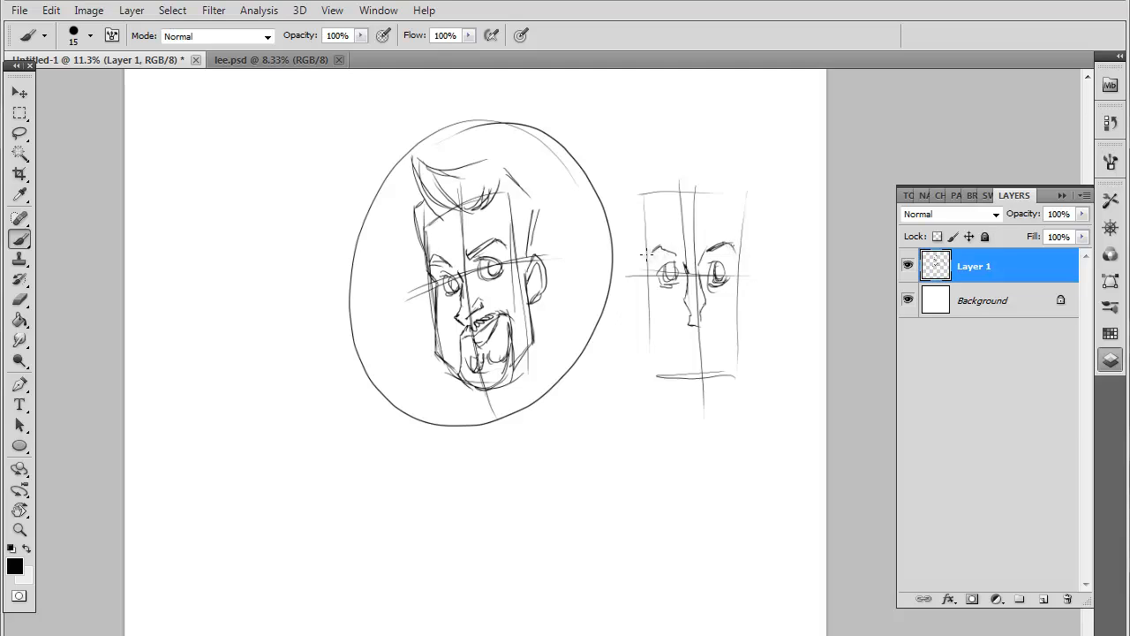
{"action": "mouse_move", "coordinate": [702, 311]}
{"action": "left_mouse_down"}
{"action": "mouse_move", "coordinate": [712, 302]}
{"action": "mouse_move", "coordinate": [678, 306]}
{"action": "left_mouse_up"}
{"action": "mouse_move", "coordinate": [681, 334]}
{"action": "left_mouse_down"}
{"action": "mouse_move", "coordinate": [728, 320]}
{"action": "mouse_move", "coordinate": [664, 328]}
{"action": "mouse_move", "coordinate": [655, 349]}
{"action": "mouse_move", "coordinate": [675, 332]}
{"action": "mouse_move", "coordinate": [697, 354]}
{"action": "mouse_move", "coordinate": [717, 326]}
{"action": "mouse_move", "coordinate": [678, 350]}
{"action": "mouse_move", "coordinate": [712, 349]}
{"action": "mouse_move", "coordinate": [673, 360]}
{"action": "mouse_move", "coordinate": [704, 372]}
{"action": "left_mouse_up"}
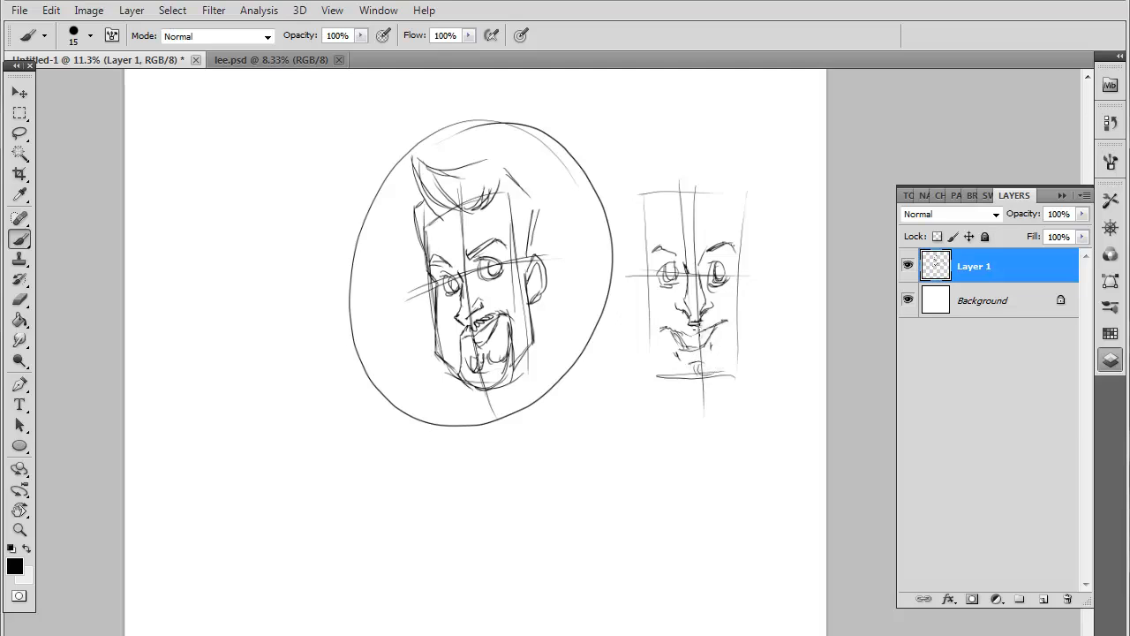
Add a moustache and a shaded goatee extending below the second head's chin line
{"action": "left_click_drag", "start_coordinate": [699, 328], "coordinate": [711, 315]}
{"action": "mouse_move", "coordinate": [712, 323]}
{"action": "left_mouse_down"}
{"action": "mouse_move", "coordinate": [726, 321]}
{"action": "mouse_move", "coordinate": [663, 330]}
{"action": "left_mouse_up"}
{"action": "mouse_move", "coordinate": [662, 330]}
{"action": "left_mouse_down"}
{"action": "mouse_move", "coordinate": [671, 390]}
{"action": "mouse_move", "coordinate": [716, 400]}
{"action": "left_mouse_up"}
{"action": "mouse_move", "coordinate": [718, 375]}
{"action": "left_mouse_down"}
{"action": "mouse_move", "coordinate": [726, 385]}
{"action": "mouse_move", "coordinate": [702, 410]}
{"action": "left_mouse_up"}
{"action": "left_click_drag", "start_coordinate": [729, 318], "coordinate": [717, 398]}
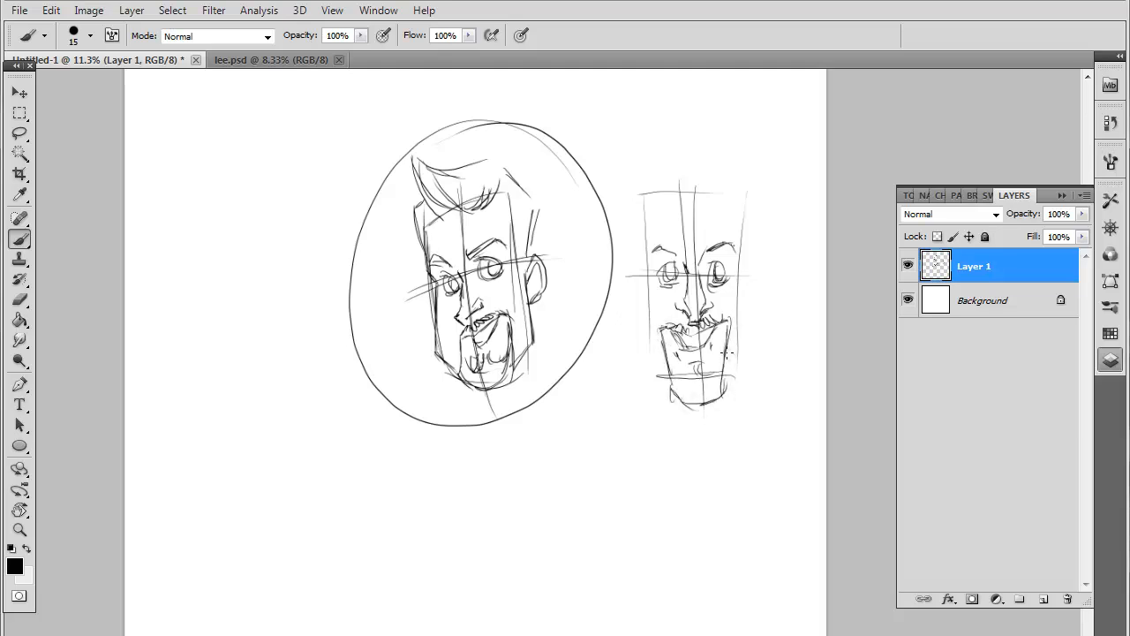
{"action": "mouse_move", "coordinate": [730, 349]}
{"action": "left_mouse_down"}
{"action": "mouse_move", "coordinate": [721, 395]}
{"action": "mouse_move", "coordinate": [673, 380]}
{"action": "mouse_move", "coordinate": [692, 363]}
{"action": "mouse_move", "coordinate": [711, 377]}
{"action": "mouse_move", "coordinate": [728, 362]}
{"action": "left_mouse_up"}
{"action": "mouse_move", "coordinate": [676, 393]}
{"action": "left_mouse_down"}
{"action": "mouse_move", "coordinate": [694, 370]}
{"action": "mouse_move", "coordinate": [722, 385]}
{"action": "left_mouse_up"}
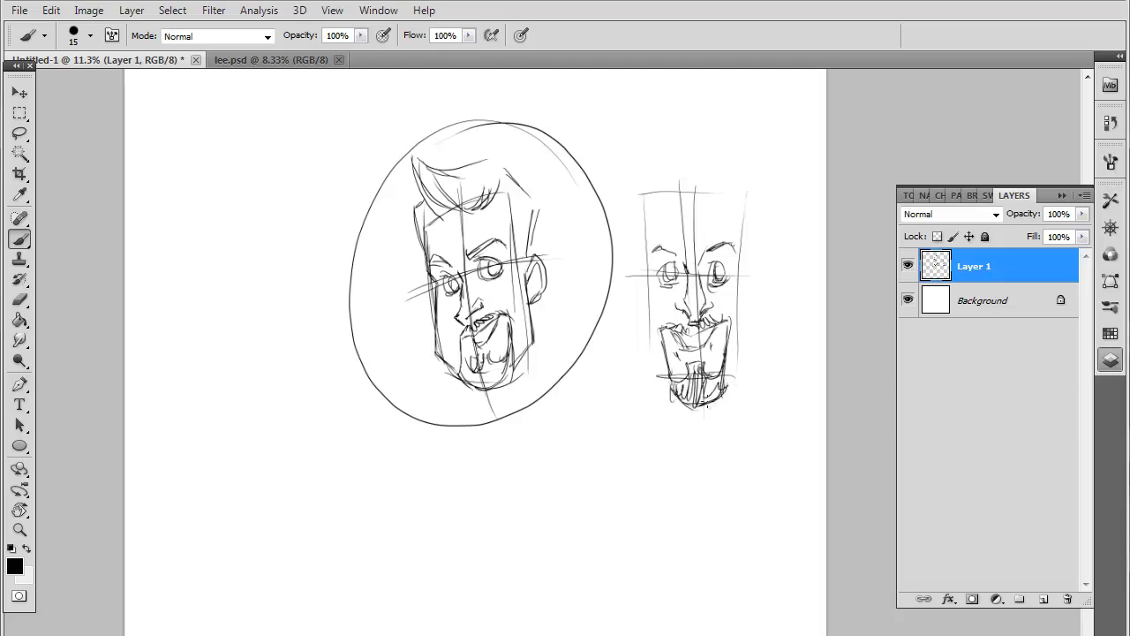
Outline both sides of the second head down to an angular jaw that meets the goatee
{"action": "left_click_drag", "start_coordinate": [644, 235], "coordinate": [648, 274]}
{"action": "mouse_move", "coordinate": [642, 196]}
{"action": "left_mouse_down"}
{"action": "mouse_move", "coordinate": [643, 346]}
{"action": "mouse_move", "coordinate": [678, 377]}
{"action": "left_mouse_up"}
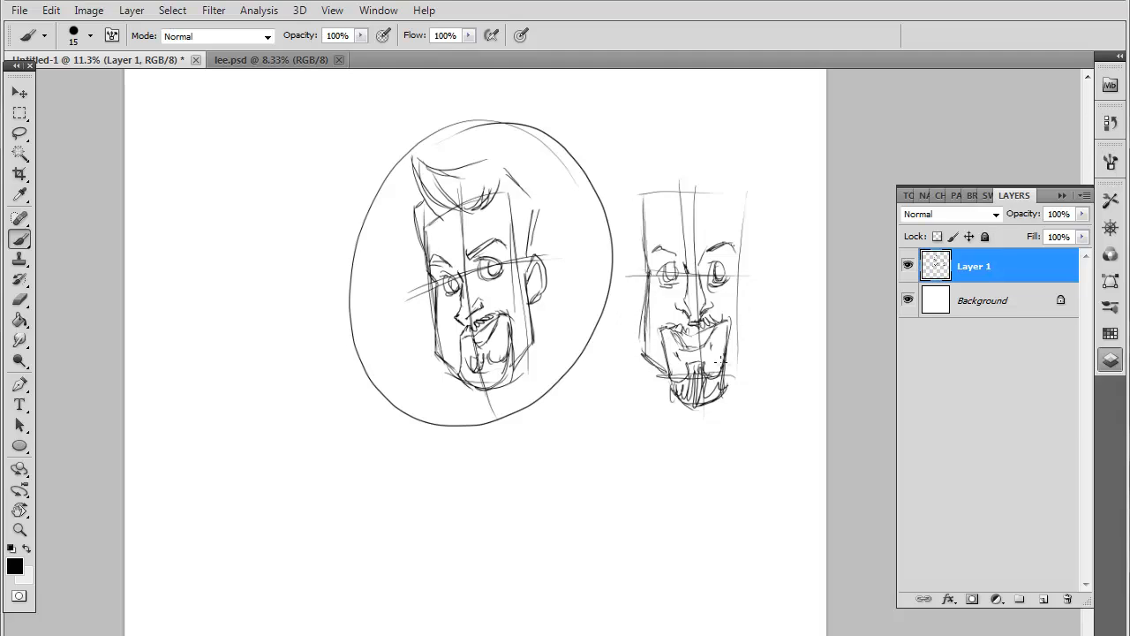
{"action": "mouse_move", "coordinate": [738, 359]}
{"action": "left_mouse_down"}
{"action": "mouse_move", "coordinate": [728, 378]}
{"action": "mouse_move", "coordinate": [742, 346]}
{"action": "left_mouse_up"}
{"action": "mouse_move", "coordinate": [737, 272]}
{"action": "left_mouse_down"}
{"action": "mouse_move", "coordinate": [741, 357]}
{"action": "mouse_move", "coordinate": [729, 366]}
{"action": "left_mouse_up"}
{"action": "left_click_drag", "start_coordinate": [746, 338], "coordinate": [732, 366]}
{"action": "left_click_drag", "start_coordinate": [738, 277], "coordinate": [744, 333]}
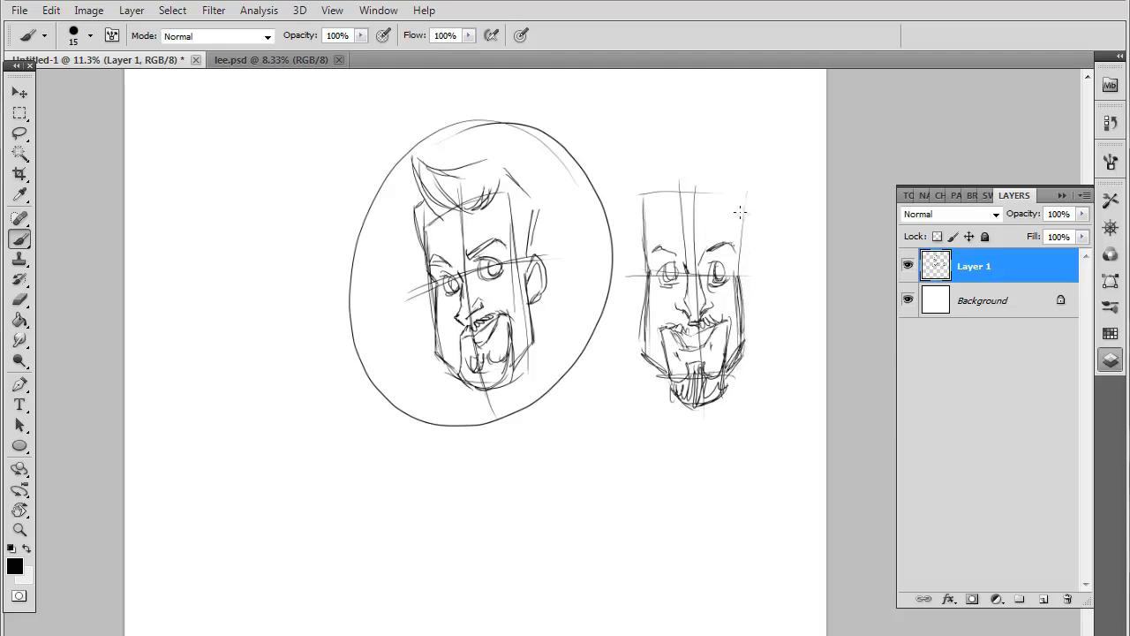
Draw ears on both sides of the second head and top it with a pointed hairstyle and hairline
{"action": "mouse_move", "coordinate": [743, 215]}
{"action": "left_mouse_down"}
{"action": "mouse_move", "coordinate": [736, 255]}
{"action": "mouse_move", "coordinate": [740, 205]}
{"action": "left_mouse_up"}
{"action": "mouse_move", "coordinate": [747, 260]}
{"action": "left_mouse_down"}
{"action": "mouse_move", "coordinate": [753, 287]}
{"action": "mouse_move", "coordinate": [742, 317]}
{"action": "left_mouse_up"}
{"action": "left_click_drag", "start_coordinate": [640, 267], "coordinate": [637, 311]}
{"action": "left_click_drag", "start_coordinate": [650, 287], "coordinate": [660, 300]}
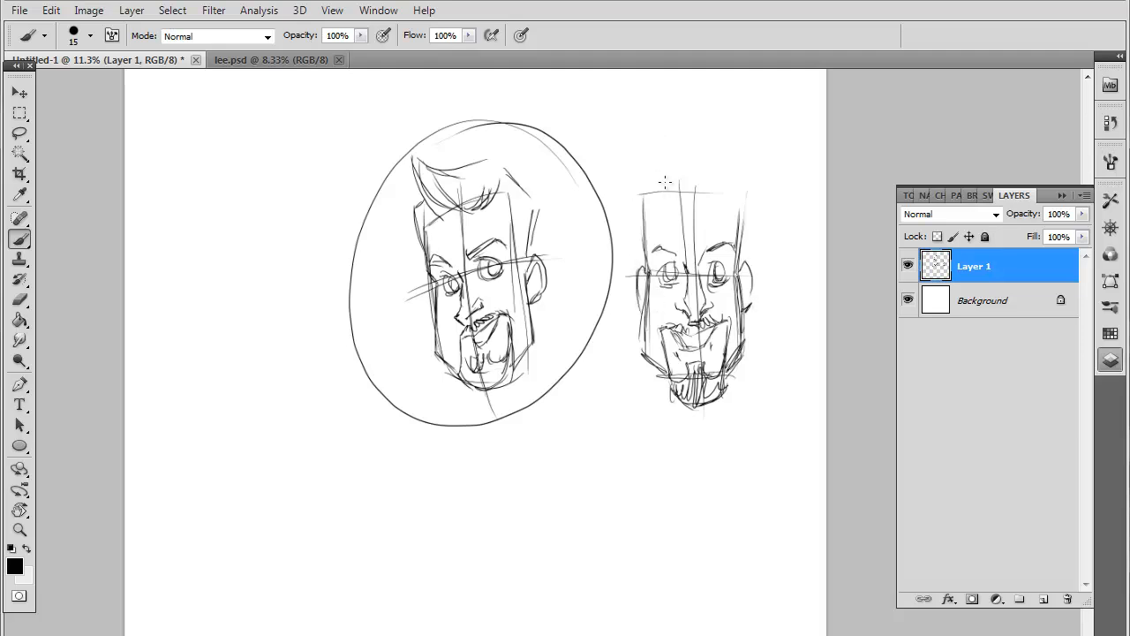
{"action": "mouse_move", "coordinate": [694, 203]}
{"action": "left_mouse_down"}
{"action": "mouse_move", "coordinate": [702, 176]}
{"action": "mouse_move", "coordinate": [691, 143]}
{"action": "mouse_move", "coordinate": [690, 206]}
{"action": "mouse_move", "coordinate": [679, 155]}
{"action": "mouse_move", "coordinate": [679, 174]}
{"action": "mouse_move", "coordinate": [691, 133]}
{"action": "mouse_move", "coordinate": [678, 197]}
{"action": "mouse_move", "coordinate": [665, 166]}
{"action": "mouse_move", "coordinate": [658, 189]}
{"action": "mouse_move", "coordinate": [647, 188]}
{"action": "mouse_move", "coordinate": [663, 203]}
{"action": "mouse_move", "coordinate": [716, 182]}
{"action": "mouse_move", "coordinate": [707, 200]}
{"action": "mouse_move", "coordinate": [728, 231]}
{"action": "left_mouse_up"}
{"action": "mouse_move", "coordinate": [647, 205]}
{"action": "left_mouse_down"}
{"action": "mouse_move", "coordinate": [641, 247]}
{"action": "mouse_move", "coordinate": [651, 191]}
{"action": "mouse_move", "coordinate": [639, 256]}
{"action": "mouse_move", "coordinate": [638, 184]}
{"action": "mouse_move", "coordinate": [690, 141]}
{"action": "mouse_move", "coordinate": [749, 204]}
{"action": "mouse_move", "coordinate": [736, 254]}
{"action": "left_mouse_up"}
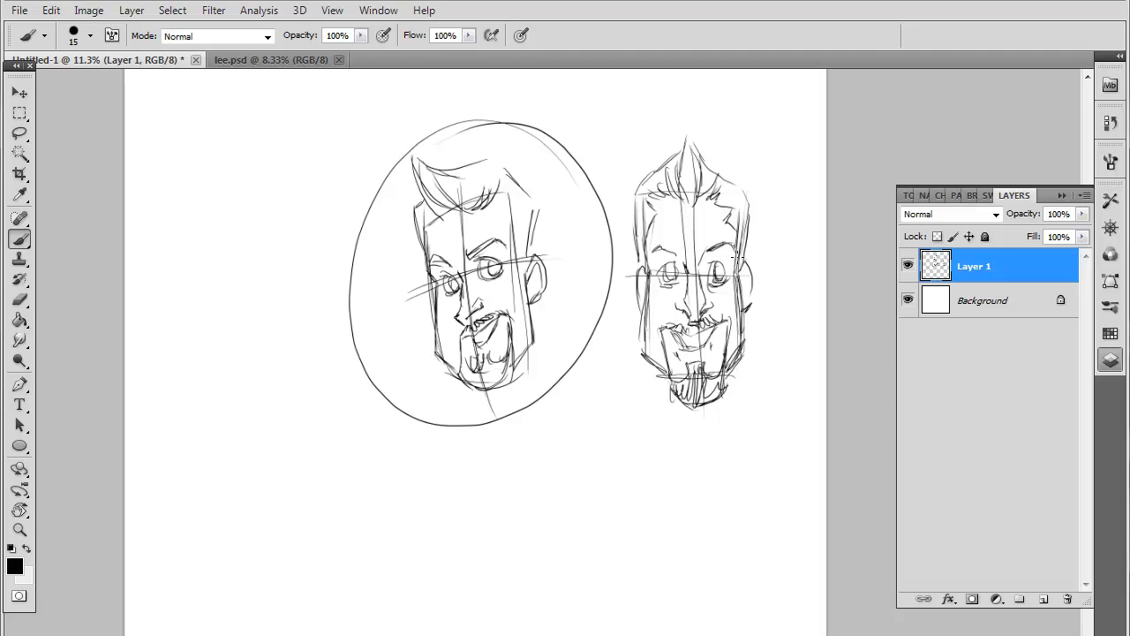
Erase both head sketches from Layer 1 with the Eraser enlarged to size 700
{"action": "left_click", "coordinate": [19, 300]}
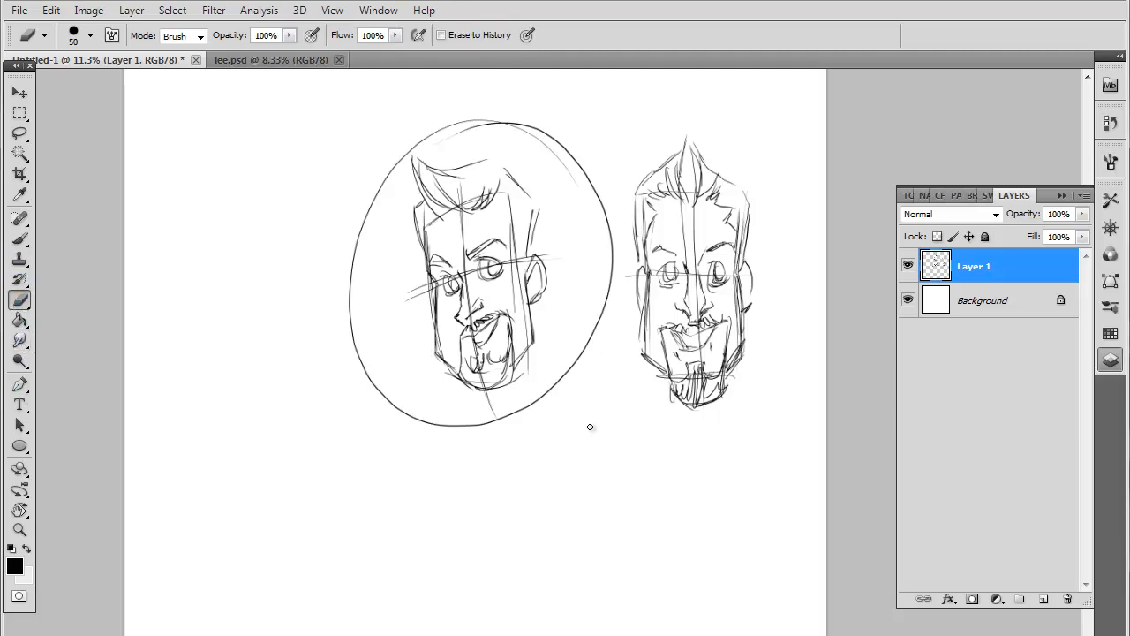
{"action": "key", "text": "bracketright"}
{"action": "key", "text": "bracketright"}
{"action": "key", "text": "bracketright"}
{"action": "key", "text": "bracketright"}
{"action": "key", "text": "bracketright"}
{"action": "key", "text": "bracketright"}
{"action": "key", "text": "bracketright"}
{"action": "key", "text": "bracketright"}
{"action": "key", "text": "bracketright"}
{"action": "key", "text": "bracketright"}
{"action": "key", "text": "bracketright"}
{"action": "key", "text": "bracketright"}
{"action": "key", "text": "bracketright"}
{"action": "key", "text": "bracketright"}
{"action": "key", "text": "bracketright"}
{"action": "mouse_move", "coordinate": [696, 415]}
{"action": "left_mouse_down"}
{"action": "mouse_move", "coordinate": [710, 382]}
{"action": "mouse_move", "coordinate": [699, 363]}
{"action": "mouse_move", "coordinate": [822, 267]}
{"action": "mouse_move", "coordinate": [807, 239]}
{"action": "mouse_move", "coordinate": [715, 270]}
{"action": "mouse_move", "coordinate": [707, 218]}
{"action": "mouse_move", "coordinate": [608, 316]}
{"action": "mouse_move", "coordinate": [610, 247]}
{"action": "mouse_move", "coordinate": [527, 312]}
{"action": "mouse_move", "coordinate": [564, 194]}
{"action": "mouse_move", "coordinate": [473, 300]}
{"action": "mouse_move", "coordinate": [515, 176]}
{"action": "mouse_move", "coordinate": [388, 373]}
{"action": "mouse_move", "coordinate": [364, 371]}
{"action": "mouse_move", "coordinate": [331, 400]}
{"action": "mouse_move", "coordinate": [363, 140]}
{"action": "mouse_move", "coordinate": [404, 125]}
{"action": "mouse_move", "coordinate": [514, 166]}
{"action": "mouse_move", "coordinate": [446, 174]}
{"action": "left_mouse_up"}
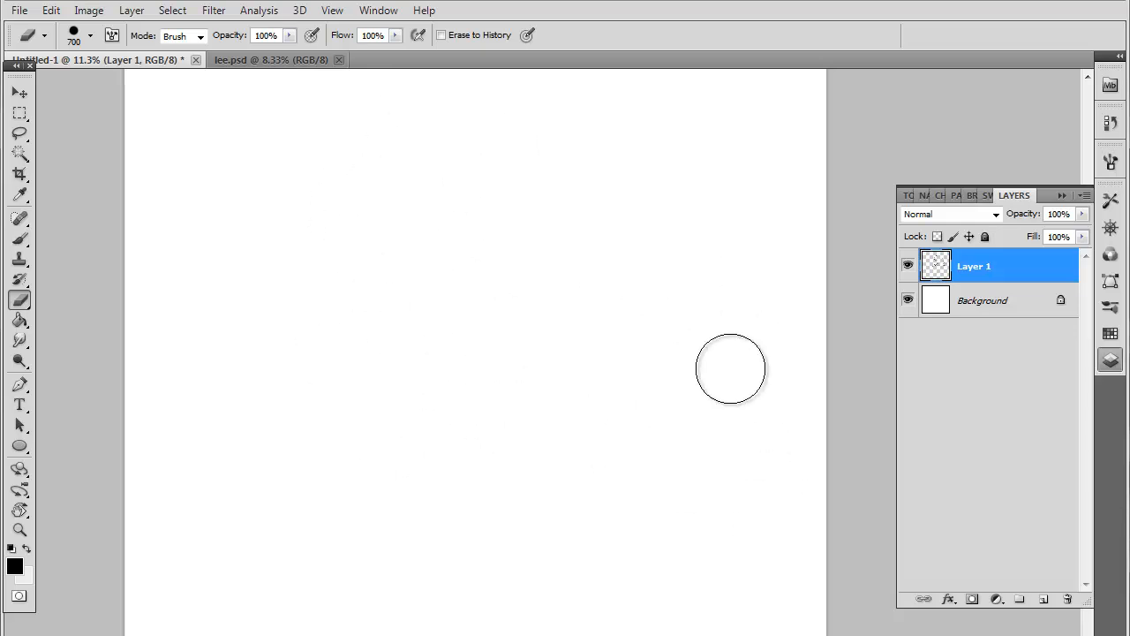
Draw a ^_^ emoticon and a :0) emoticon with the Brush, circling the second one
{"action": "left_click", "coordinate": [19, 239]}
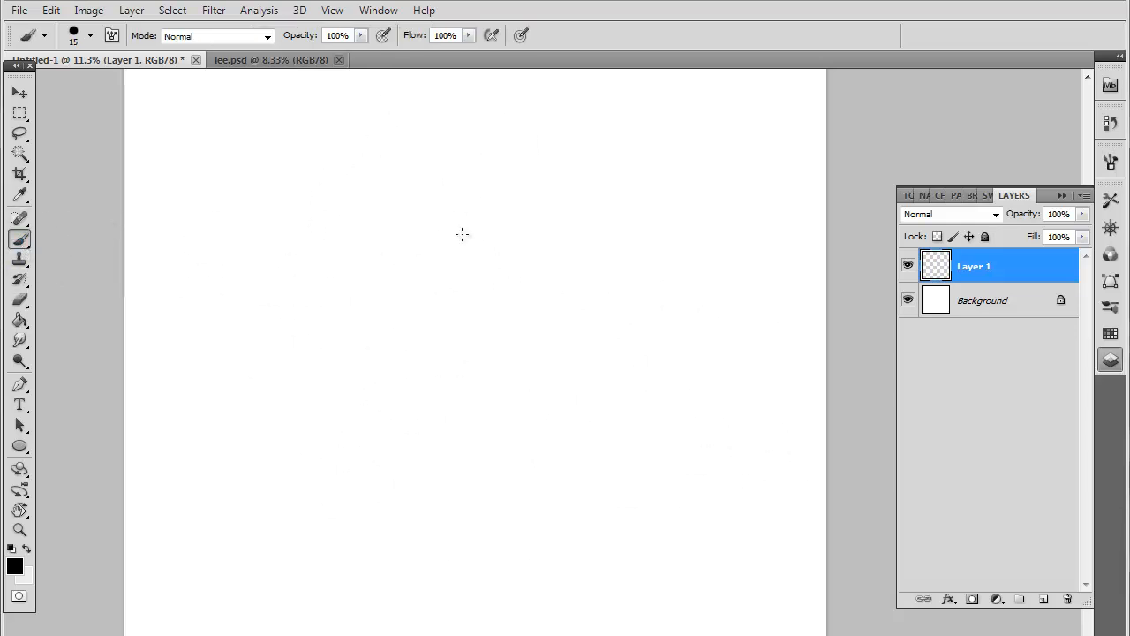
{"action": "mouse_move", "coordinate": [402, 234]}
{"action": "left_mouse_down"}
{"action": "mouse_move", "coordinate": [395, 245]}
{"action": "mouse_move", "coordinate": [454, 247]}
{"action": "mouse_move", "coordinate": [446, 267]}
{"action": "left_mouse_up"}
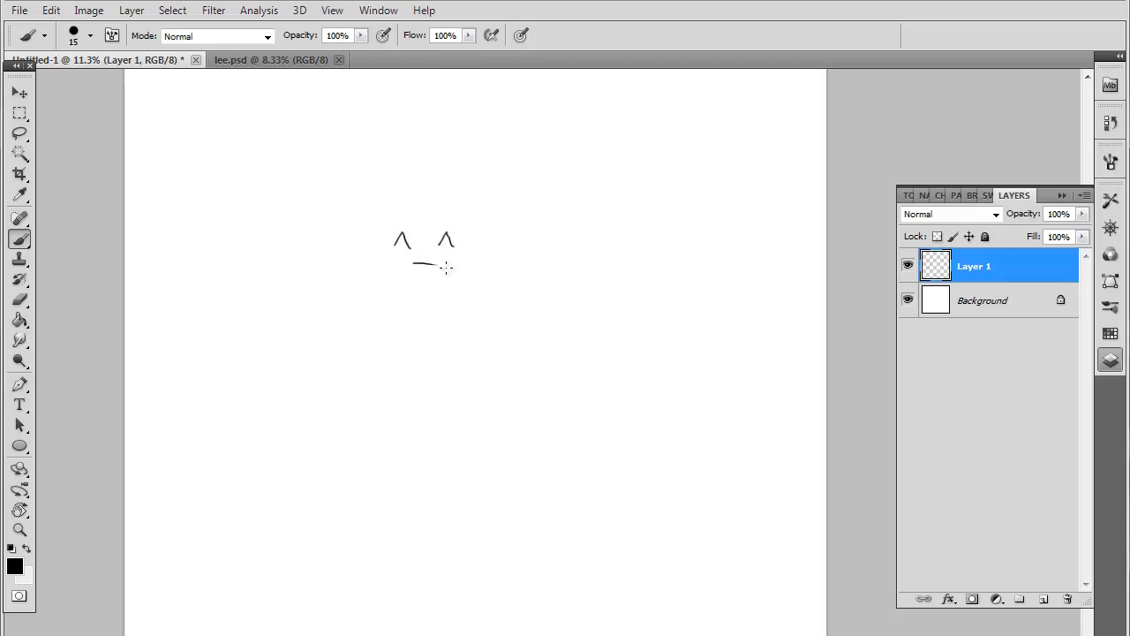
{"action": "left_click", "coordinate": [545, 236]}
{"action": "left_click", "coordinate": [547, 258]}
{"action": "mouse_move", "coordinate": [556, 231]}
{"action": "left_mouse_down"}
{"action": "mouse_move", "coordinate": [557, 257]}
{"action": "mouse_move", "coordinate": [559, 231]}
{"action": "mouse_move", "coordinate": [576, 256]}
{"action": "mouse_move", "coordinate": [575, 235]}
{"action": "mouse_move", "coordinate": [545, 215]}
{"action": "mouse_move", "coordinate": [525, 222]}
{"action": "mouse_move", "coordinate": [596, 293]}
{"action": "left_mouse_up"}
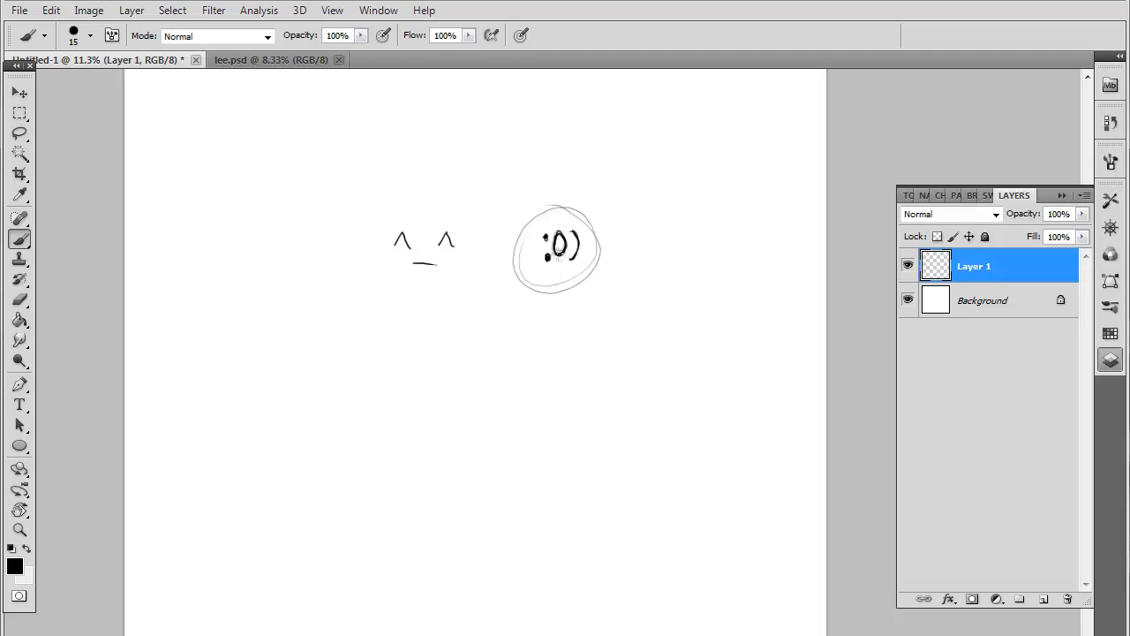
Sketch a tall oval head below the emoticons, with a curved vertical centre line and a slanted horizontal guide
{"action": "mouse_move", "coordinate": [270, 410]}
{"action": "left_mouse_down"}
{"action": "mouse_move", "coordinate": [271, 349]}
{"action": "mouse_move", "coordinate": [276, 475]}
{"action": "left_mouse_up"}
{"action": "mouse_move", "coordinate": [268, 433]}
{"action": "left_mouse_down"}
{"action": "mouse_move", "coordinate": [302, 507]}
{"action": "mouse_move", "coordinate": [353, 416]}
{"action": "mouse_move", "coordinate": [347, 354]}
{"action": "mouse_move", "coordinate": [363, 450]}
{"action": "mouse_move", "coordinate": [291, 485]}
{"action": "mouse_move", "coordinate": [267, 409]}
{"action": "mouse_move", "coordinate": [305, 330]}
{"action": "mouse_move", "coordinate": [265, 419]}
{"action": "mouse_move", "coordinate": [345, 356]}
{"action": "mouse_move", "coordinate": [362, 473]}
{"action": "mouse_move", "coordinate": [350, 485]}
{"action": "mouse_move", "coordinate": [341, 471]}
{"action": "mouse_move", "coordinate": [351, 494]}
{"action": "mouse_move", "coordinate": [362, 365]}
{"action": "mouse_move", "coordinate": [270, 346]}
{"action": "mouse_move", "coordinate": [255, 397]}
{"action": "mouse_move", "coordinate": [315, 511]}
{"action": "mouse_move", "coordinate": [339, 500]}
{"action": "left_mouse_up"}
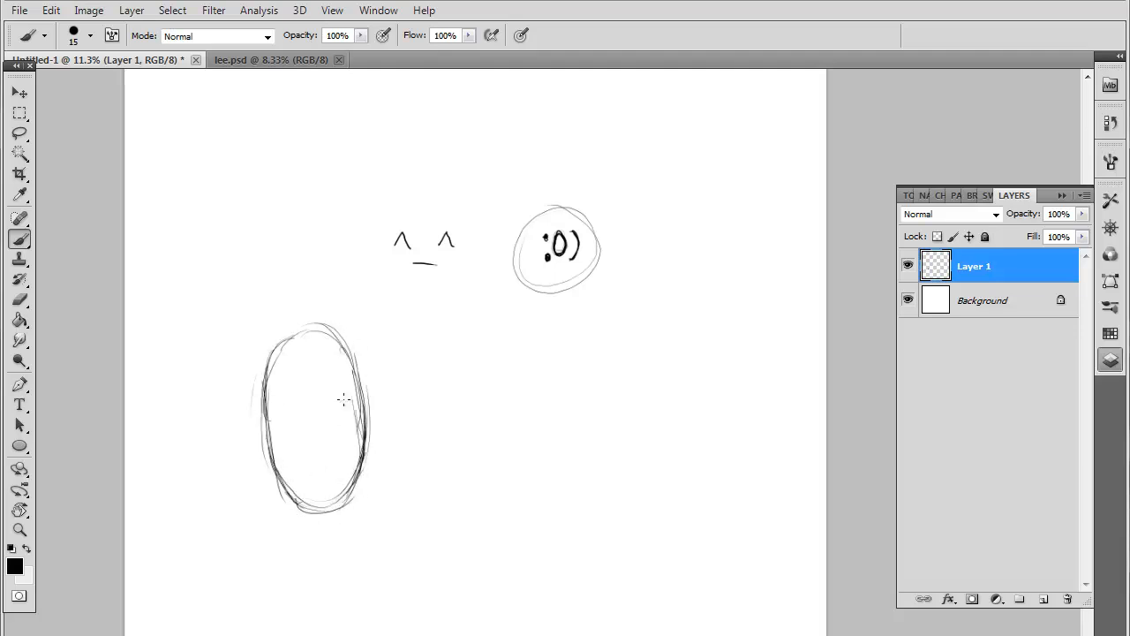
{"action": "mouse_move", "coordinate": [292, 332]}
{"action": "left_mouse_down"}
{"action": "mouse_move", "coordinate": [315, 524]}
{"action": "mouse_move", "coordinate": [291, 340]}
{"action": "mouse_move", "coordinate": [326, 560]}
{"action": "mouse_move", "coordinate": [290, 327]}
{"action": "mouse_move", "coordinate": [312, 531]}
{"action": "left_mouse_up"}
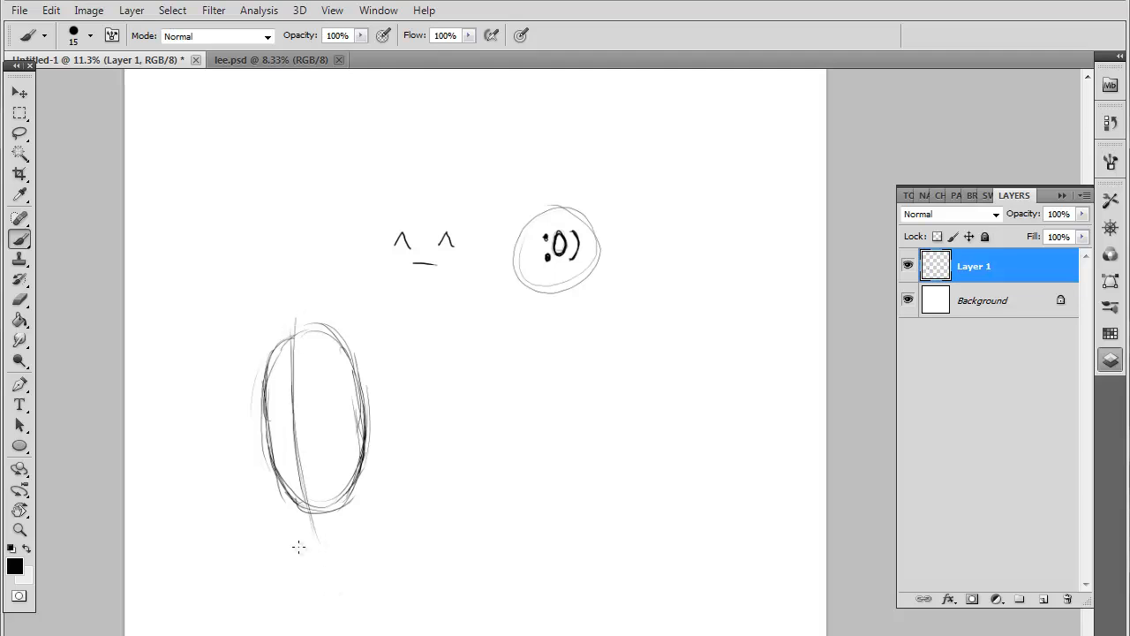
{"action": "left_click_drag", "start_coordinate": [243, 430], "coordinate": [380, 401]}
Draw a large nose, dot eyes and a mouth line on the oval head, and link it to the circled emoticon with a double-headed arrow
{"action": "left_click_drag", "start_coordinate": [268, 421], "coordinate": [318, 410]}
{"action": "mouse_move", "coordinate": [269, 420]}
{"action": "left_mouse_down"}
{"action": "mouse_move", "coordinate": [269, 435]}
{"action": "mouse_move", "coordinate": [316, 439]}
{"action": "mouse_move", "coordinate": [270, 426]}
{"action": "mouse_move", "coordinate": [309, 446]}
{"action": "left_mouse_up"}
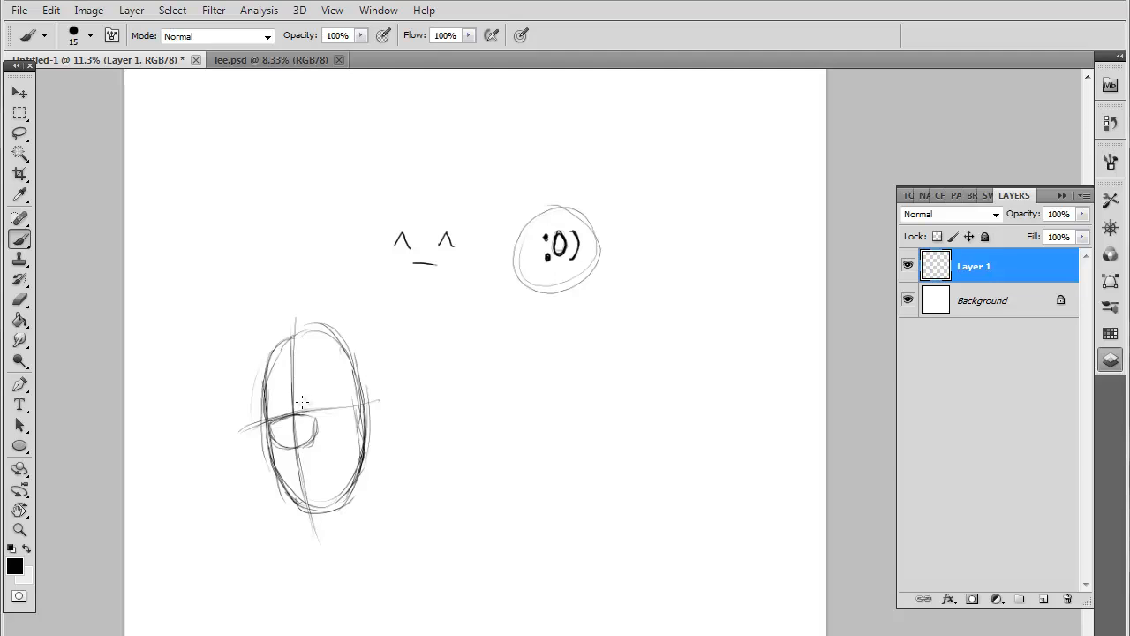
{"action": "left_click_drag", "start_coordinate": [302, 401], "coordinate": [292, 406]}
{"action": "mouse_move", "coordinate": [306, 399]}
{"action": "left_mouse_down"}
{"action": "mouse_move", "coordinate": [319, 403]}
{"action": "mouse_move", "coordinate": [291, 408]}
{"action": "left_mouse_up"}
{"action": "left_click_drag", "start_coordinate": [293, 460], "coordinate": [344, 444]}
{"action": "mouse_move", "coordinate": [535, 307]}
{"action": "left_mouse_down"}
{"action": "mouse_move", "coordinate": [408, 398]}
{"action": "mouse_move", "coordinate": [484, 355]}
{"action": "mouse_move", "coordinate": [523, 320]}
{"action": "left_mouse_up"}
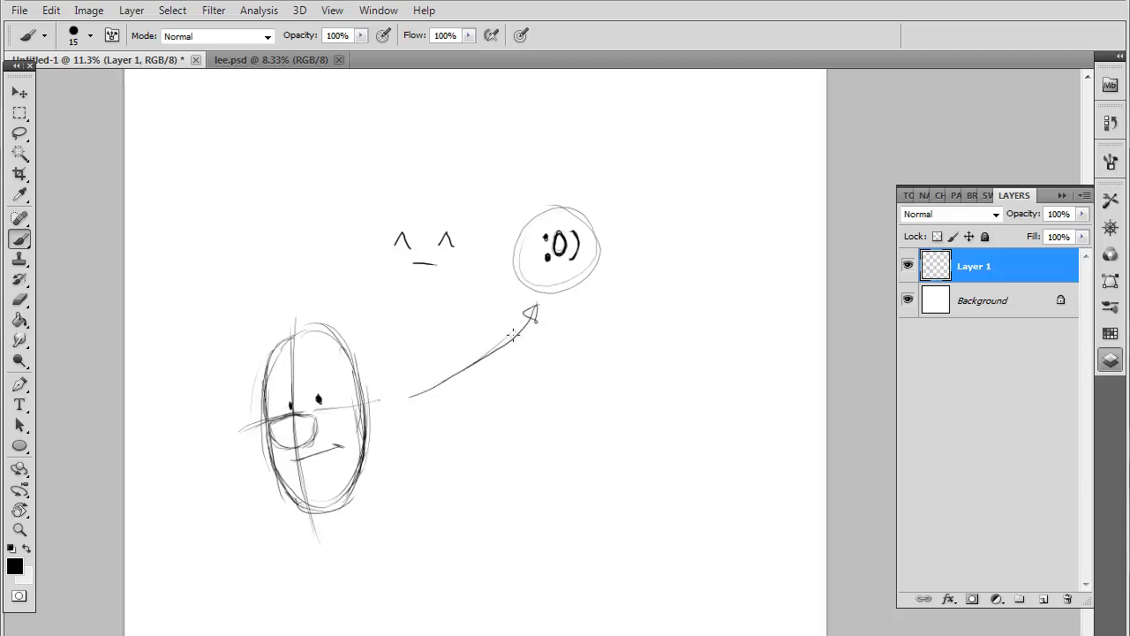
{"action": "mouse_move", "coordinate": [408, 395]}
{"action": "left_mouse_down"}
{"action": "mouse_move", "coordinate": [418, 383]}
{"action": "mouse_move", "coordinate": [428, 407]}
{"action": "left_mouse_up"}
Add a moustache and a long goatee outline extending below the oval head's chin
{"action": "mouse_move", "coordinate": [298, 452]}
{"action": "left_mouse_down"}
{"action": "mouse_move", "coordinate": [341, 443]}
{"action": "mouse_move", "coordinate": [286, 454]}
{"action": "mouse_move", "coordinate": [291, 524]}
{"action": "mouse_move", "coordinate": [289, 506]}
{"action": "mouse_move", "coordinate": [346, 541]}
{"action": "left_mouse_up"}
{"action": "left_click_drag", "start_coordinate": [343, 446], "coordinate": [349, 530]}
{"action": "mouse_move", "coordinate": [285, 505]}
{"action": "left_mouse_down"}
{"action": "mouse_move", "coordinate": [336, 530]}
{"action": "mouse_move", "coordinate": [317, 539]}
{"action": "mouse_move", "coordinate": [347, 503]}
{"action": "mouse_move", "coordinate": [324, 534]}
{"action": "mouse_move", "coordinate": [344, 502]}
{"action": "mouse_move", "coordinate": [285, 500]}
{"action": "mouse_move", "coordinate": [309, 535]}
{"action": "left_mouse_up"}
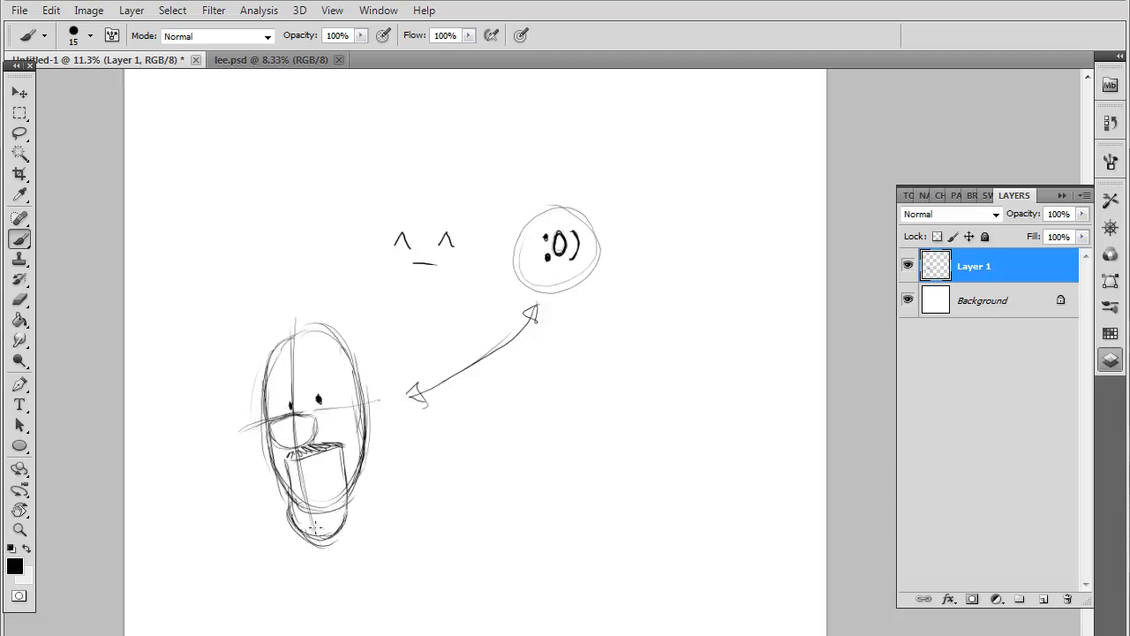
Sketch detail strokes inside the goatee, undo the latest ones, and redraw the curved lines beneath the moustache
{"action": "left_click_drag", "start_coordinate": [348, 496], "coordinate": [341, 521]}
{"action": "left_click_drag", "start_coordinate": [302, 467], "coordinate": [318, 478]}
{"action": "key", "text": "ctrl+alt+z"}
{"action": "key", "text": "ctrl+alt+z"}
{"action": "key", "text": "ctrl+alt+z"}
{"action": "mouse_move", "coordinate": [314, 486]}
{"action": "left_mouse_down"}
{"action": "mouse_move", "coordinate": [343, 466]}
{"action": "mouse_move", "coordinate": [335, 484]}
{"action": "mouse_move", "coordinate": [315, 484]}
{"action": "mouse_move", "coordinate": [328, 491]}
{"action": "mouse_move", "coordinate": [297, 487]}
{"action": "left_mouse_up"}
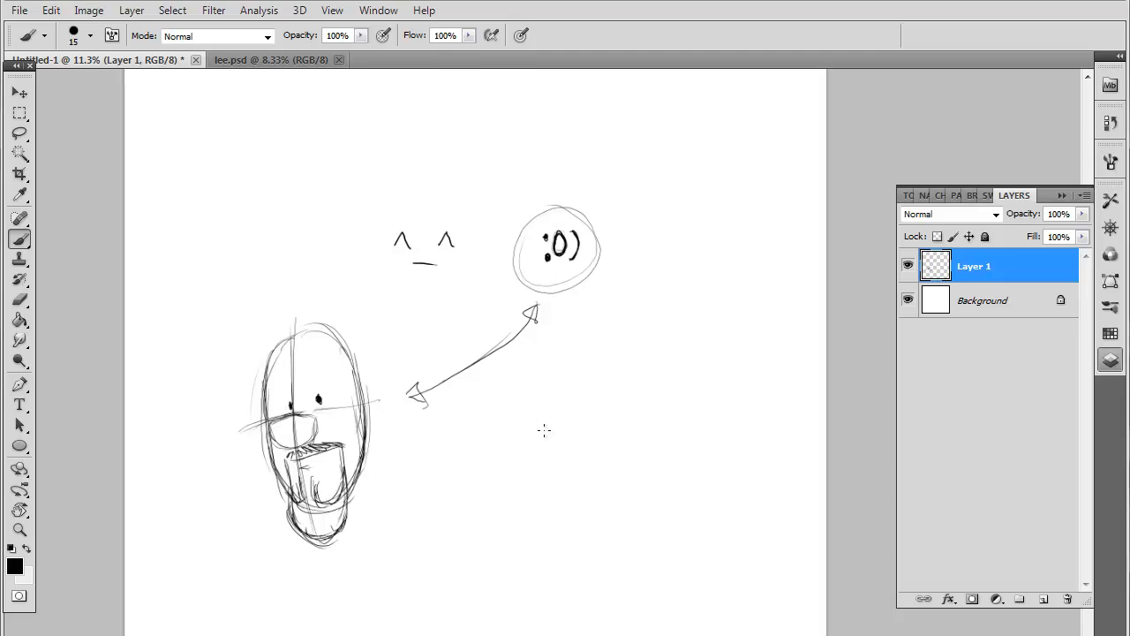
Sketch a second oval head below the circled emoticon, with an oval goatee, mouth line, round nose and small eyes
{"action": "mouse_move", "coordinate": [521, 436]}
{"action": "left_mouse_down"}
{"action": "mouse_move", "coordinate": [550, 544]}
{"action": "mouse_move", "coordinate": [541, 395]}
{"action": "mouse_move", "coordinate": [596, 486]}
{"action": "mouse_move", "coordinate": [493, 509]}
{"action": "mouse_move", "coordinate": [522, 406]}
{"action": "left_mouse_up"}
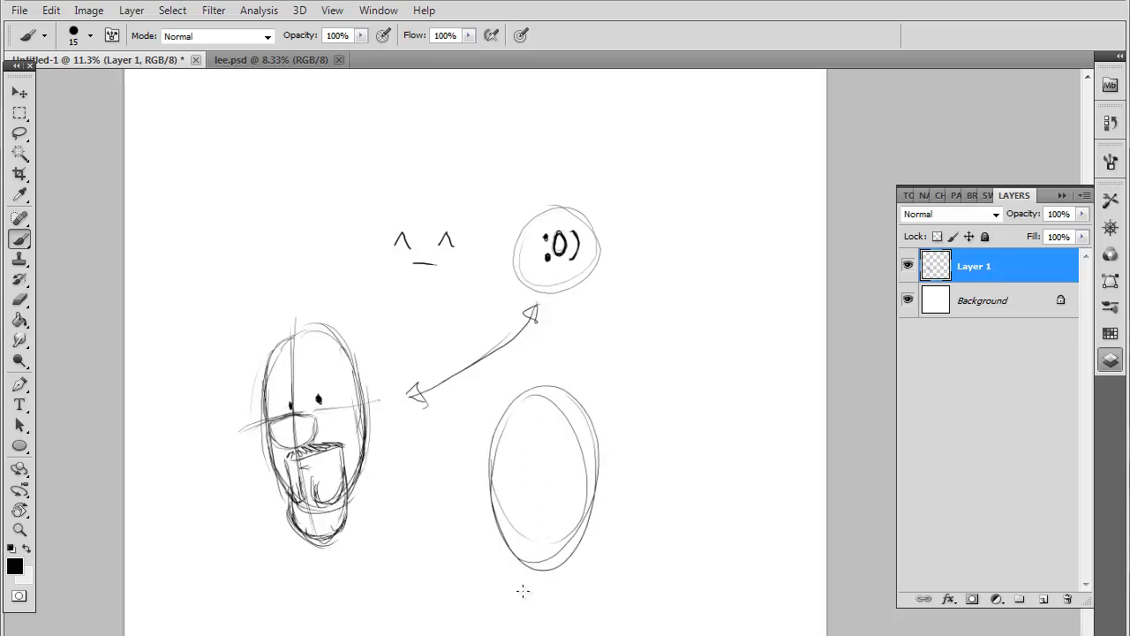
{"action": "mouse_move", "coordinate": [522, 593]}
{"action": "left_mouse_down"}
{"action": "mouse_move", "coordinate": [519, 517]}
{"action": "mouse_move", "coordinate": [562, 505]}
{"action": "mouse_move", "coordinate": [557, 602]}
{"action": "mouse_move", "coordinate": [543, 608]}
{"action": "mouse_move", "coordinate": [540, 514]}
{"action": "mouse_move", "coordinate": [555, 520]}
{"action": "left_mouse_up"}
{"action": "mouse_move", "coordinate": [546, 565]}
{"action": "left_mouse_down"}
{"action": "mouse_move", "coordinate": [527, 568]}
{"action": "mouse_move", "coordinate": [534, 556]}
{"action": "mouse_move", "coordinate": [540, 570]}
{"action": "mouse_move", "coordinate": [562, 539]}
{"action": "left_mouse_up"}
{"action": "mouse_move", "coordinate": [551, 480]}
{"action": "left_mouse_down"}
{"action": "mouse_move", "coordinate": [523, 482]}
{"action": "mouse_move", "coordinate": [548, 466]}
{"action": "left_mouse_up"}
{"action": "left_click_drag", "start_coordinate": [565, 443], "coordinate": [565, 452]}
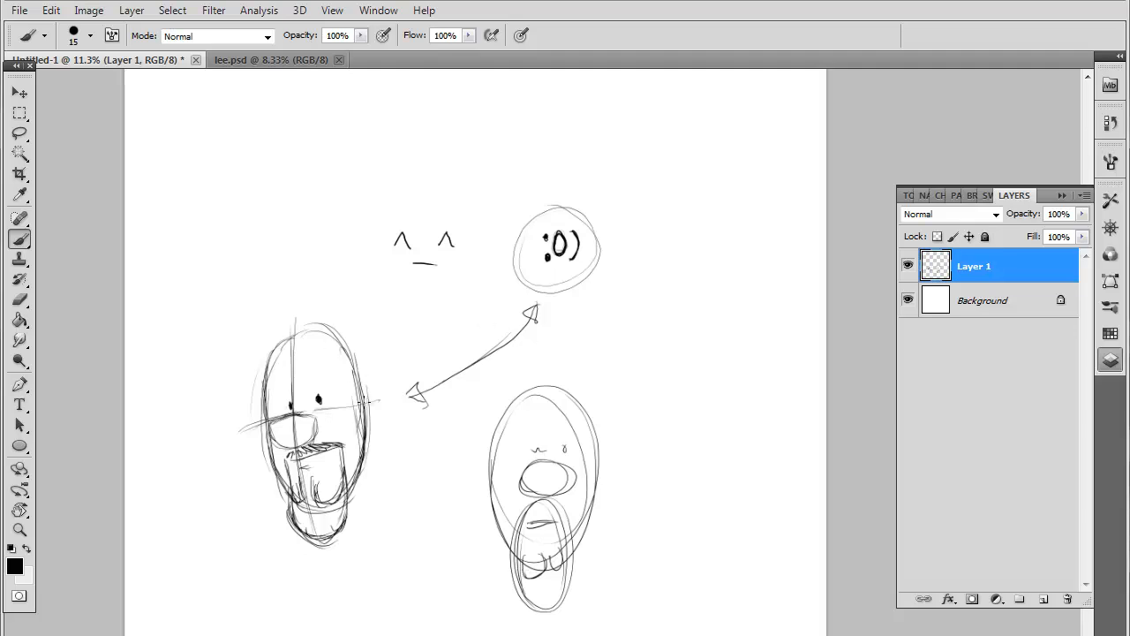
Add both ears to the first goateed head and darken its face outline along the brow, cheek and jaw
{"action": "mouse_move", "coordinate": [371, 391]}
{"action": "left_mouse_down"}
{"action": "mouse_move", "coordinate": [370, 445]}
{"action": "mouse_move", "coordinate": [376, 400]}
{"action": "left_mouse_up"}
{"action": "left_click_drag", "start_coordinate": [267, 408], "coordinate": [262, 453]}
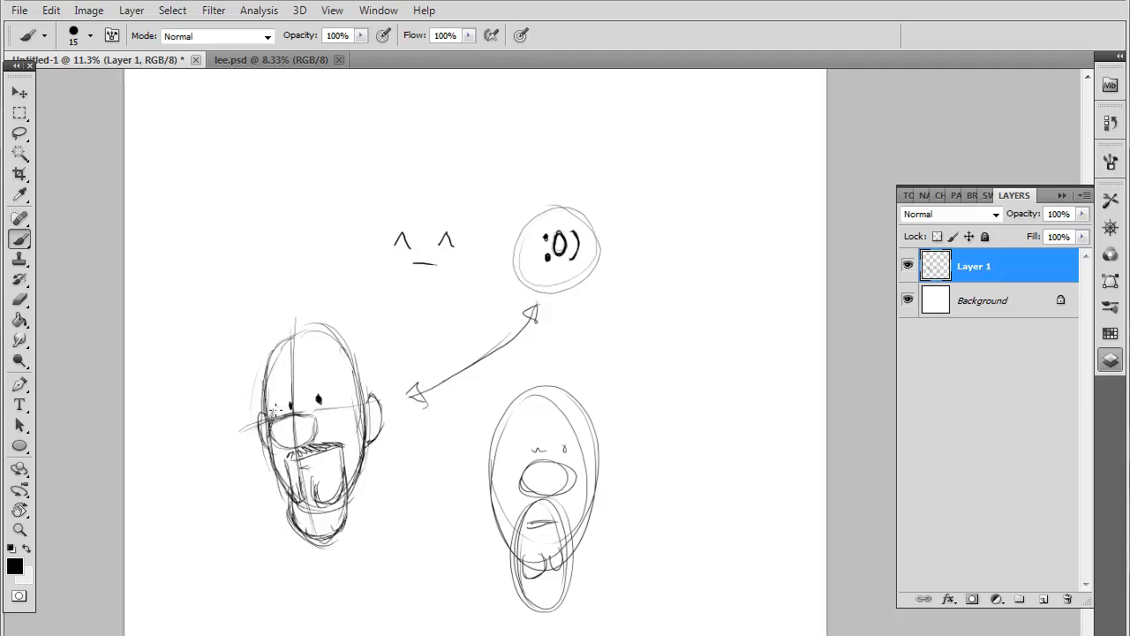
{"action": "mouse_move", "coordinate": [268, 363]}
{"action": "left_mouse_down"}
{"action": "mouse_move", "coordinate": [276, 404]}
{"action": "mouse_move", "coordinate": [262, 446]}
{"action": "mouse_move", "coordinate": [279, 476]}
{"action": "left_mouse_up"}
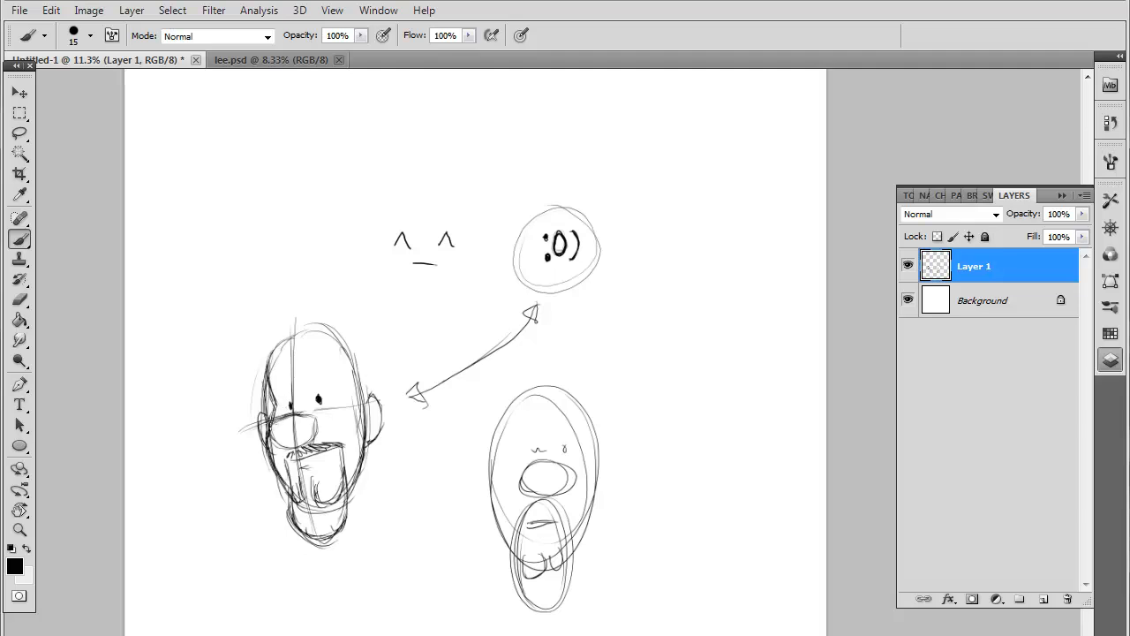
{"action": "left_click_drag", "start_coordinate": [368, 455], "coordinate": [353, 491]}
{"action": "left_click_drag", "start_coordinate": [368, 422], "coordinate": [367, 459]}
Sketch swept-up spiky hair on the goateed head, with a fringe and hatched strands down both sides
{"action": "left_click_drag", "start_coordinate": [279, 345], "coordinate": [266, 288]}
{"action": "left_click_drag", "start_coordinate": [297, 328], "coordinate": [313, 332]}
{"action": "mouse_move", "coordinate": [311, 333]}
{"action": "left_mouse_down"}
{"action": "mouse_move", "coordinate": [322, 321]}
{"action": "mouse_move", "coordinate": [317, 339]}
{"action": "mouse_move", "coordinate": [327, 339]}
{"action": "left_mouse_up"}
{"action": "mouse_move", "coordinate": [264, 290]}
{"action": "left_mouse_down"}
{"action": "mouse_move", "coordinate": [292, 309]}
{"action": "mouse_move", "coordinate": [325, 310]}
{"action": "mouse_move", "coordinate": [373, 351]}
{"action": "mouse_move", "coordinate": [367, 388]}
{"action": "left_mouse_up"}
{"action": "left_click_drag", "start_coordinate": [264, 332], "coordinate": [266, 374]}
{"action": "mouse_move", "coordinate": [300, 314]}
{"action": "left_mouse_down"}
{"action": "mouse_move", "coordinate": [333, 324]}
{"action": "mouse_move", "coordinate": [364, 388]}
{"action": "left_mouse_up"}
{"action": "mouse_move", "coordinate": [362, 344]}
{"action": "left_mouse_down"}
{"action": "mouse_move", "coordinate": [364, 408]}
{"action": "mouse_move", "coordinate": [366, 386]}
{"action": "left_mouse_up"}
Define the goateed head's temple and outline the raised brow shapes above both eyes
{"action": "left_click_drag", "start_coordinate": [351, 358], "coordinate": [341, 380]}
{"action": "left_click_drag", "start_coordinate": [342, 381], "coordinate": [360, 414]}
{"action": "mouse_move", "coordinate": [294, 360]}
{"action": "left_mouse_down"}
{"action": "mouse_move", "coordinate": [294, 399]}
{"action": "mouse_move", "coordinate": [303, 351]}
{"action": "mouse_move", "coordinate": [339, 362]}
{"action": "mouse_move", "coordinate": [344, 385]}
{"action": "mouse_move", "coordinate": [334, 393]}
{"action": "left_mouse_up"}
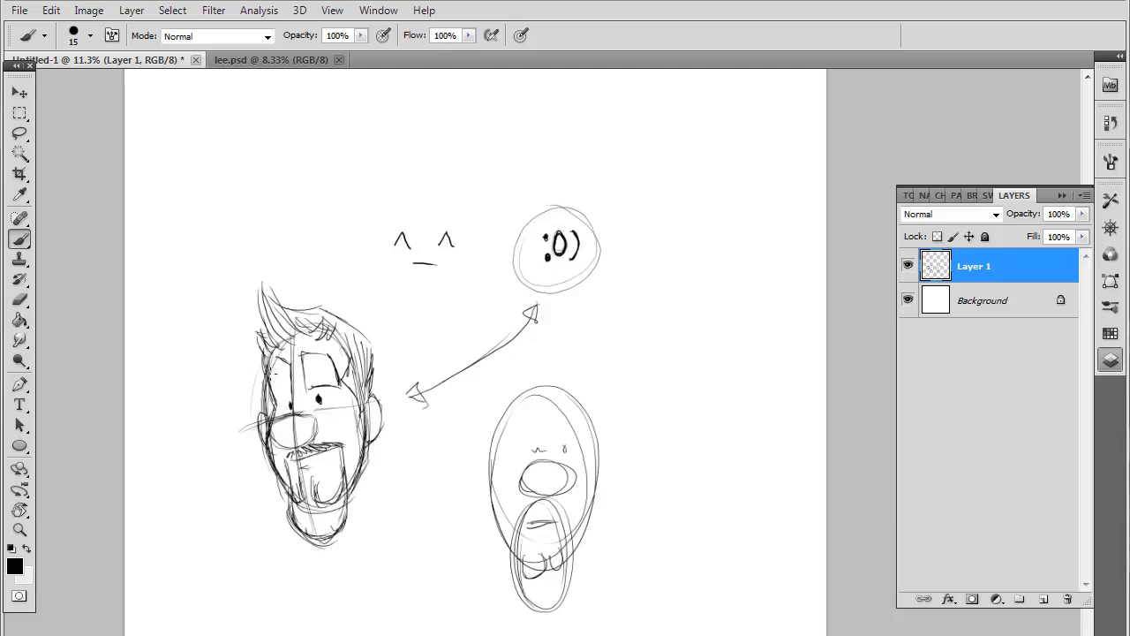
{"action": "mouse_move", "coordinate": [277, 358]}
{"action": "left_mouse_down"}
{"action": "mouse_move", "coordinate": [272, 385]}
{"action": "mouse_move", "coordinate": [289, 395]}
{"action": "left_mouse_up"}
Enclose the goateed head in a large oval and refine its smile, lower lip, chin beard and nose
{"action": "mouse_move", "coordinate": [301, 258]}
{"action": "left_mouse_down"}
{"action": "mouse_move", "coordinate": [441, 470]}
{"action": "mouse_move", "coordinate": [141, 408]}
{"action": "left_mouse_up"}
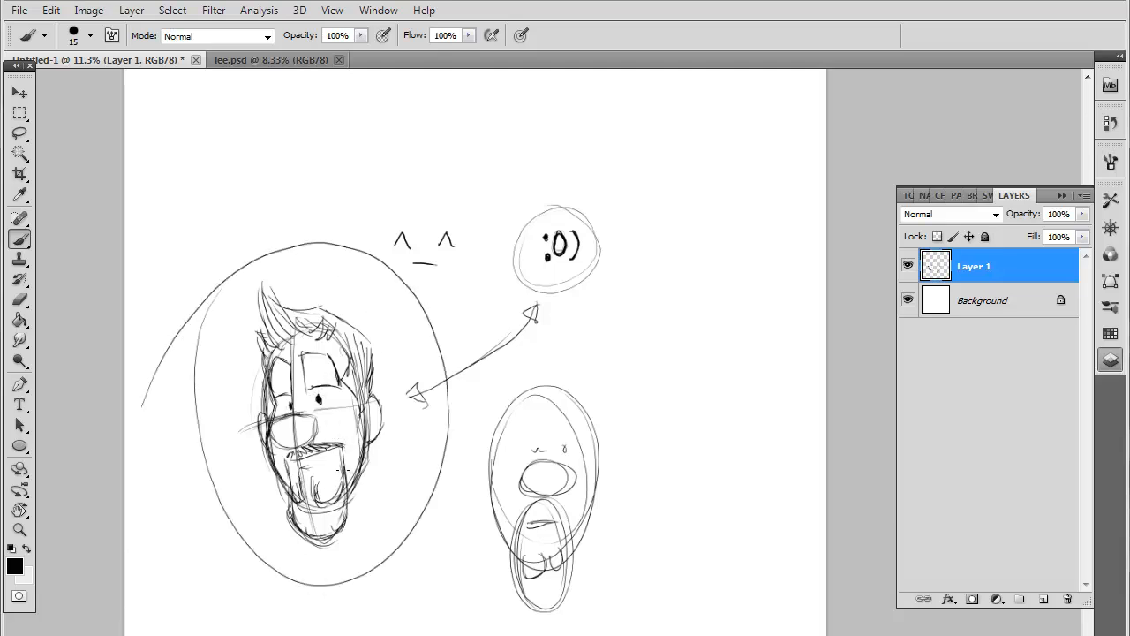
{"action": "mouse_move", "coordinate": [305, 462]}
{"action": "left_mouse_down"}
{"action": "mouse_move", "coordinate": [340, 454]}
{"action": "mouse_move", "coordinate": [315, 469]}
{"action": "left_mouse_up"}
{"action": "mouse_move", "coordinate": [292, 504]}
{"action": "left_mouse_down"}
{"action": "mouse_move", "coordinate": [321, 533]}
{"action": "mouse_move", "coordinate": [343, 532]}
{"action": "mouse_move", "coordinate": [347, 495]}
{"action": "left_mouse_up"}
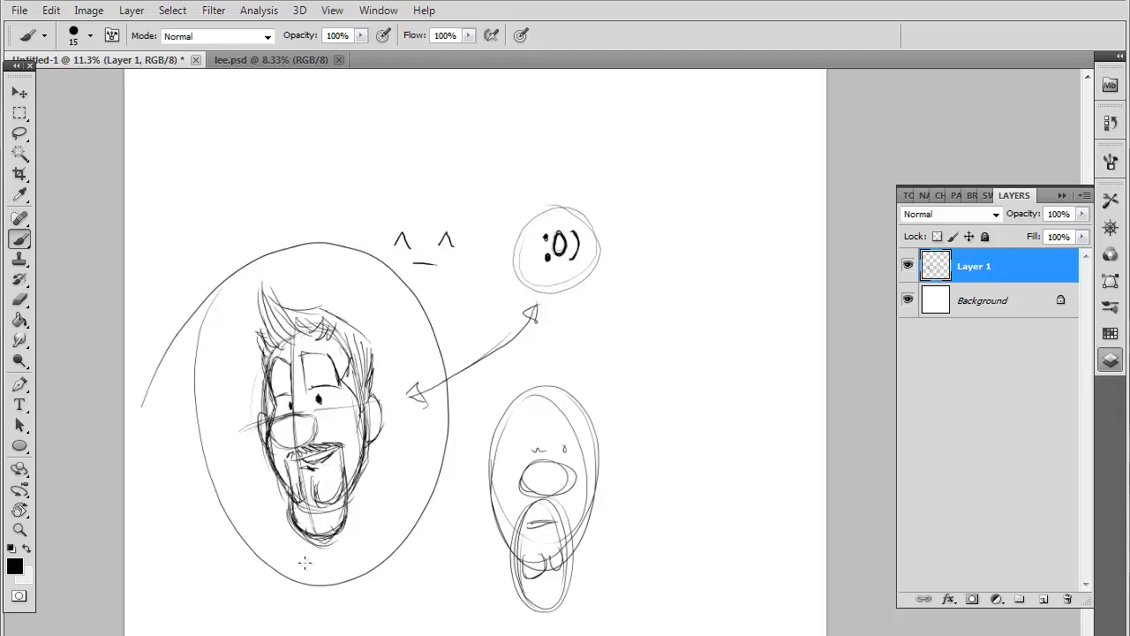
{"action": "mouse_move", "coordinate": [307, 415]}
{"action": "left_mouse_down"}
{"action": "mouse_move", "coordinate": [270, 426]}
{"action": "mouse_move", "coordinate": [313, 437]}
{"action": "mouse_move", "coordinate": [292, 452]}
{"action": "left_mouse_up"}
Sketch another oval head beside the emoticon circle, with curved vertical and horizontal guides and a pointed nose with shaded underside
{"action": "mouse_move", "coordinate": [661, 270]}
{"action": "left_mouse_down"}
{"action": "mouse_move", "coordinate": [744, 359]}
{"action": "mouse_move", "coordinate": [653, 404]}
{"action": "mouse_move", "coordinate": [717, 269]}
{"action": "mouse_move", "coordinate": [690, 454]}
{"action": "mouse_move", "coordinate": [648, 268]}
{"action": "mouse_move", "coordinate": [730, 340]}
{"action": "mouse_move", "coordinate": [622, 353]}
{"action": "mouse_move", "coordinate": [686, 276]}
{"action": "mouse_move", "coordinate": [677, 280]}
{"action": "mouse_move", "coordinate": [691, 445]}
{"action": "mouse_move", "coordinate": [665, 288]}
{"action": "mouse_move", "coordinate": [668, 314]}
{"action": "left_mouse_up"}
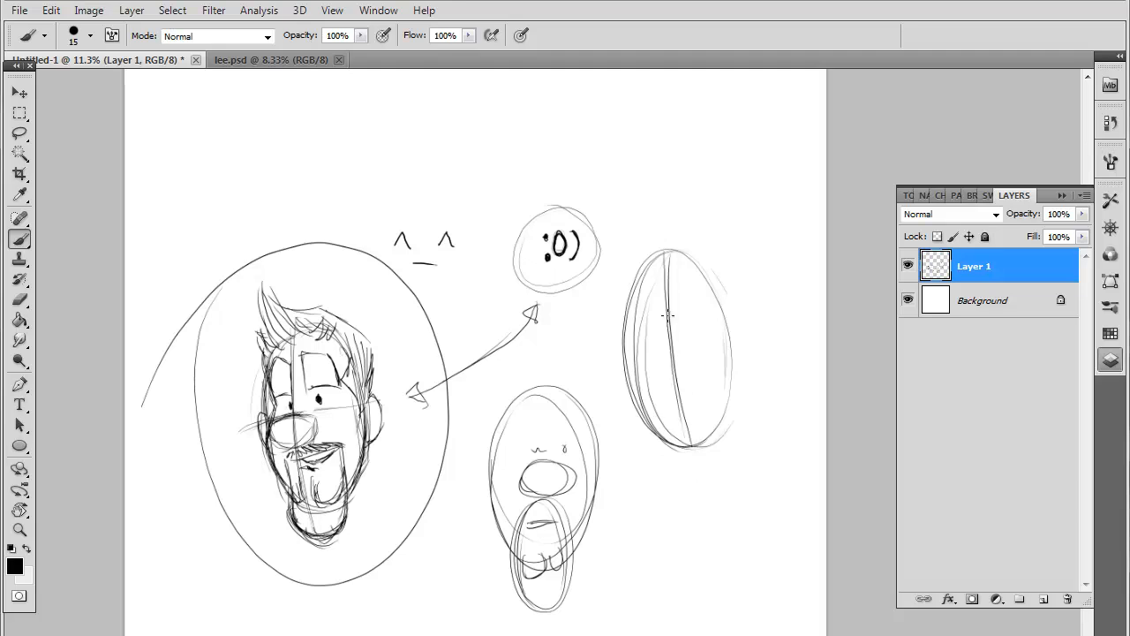
{"action": "mouse_move", "coordinate": [608, 367]}
{"action": "left_mouse_down"}
{"action": "mouse_move", "coordinate": [749, 346]}
{"action": "mouse_move", "coordinate": [738, 345]}
{"action": "left_mouse_up"}
{"action": "mouse_move", "coordinate": [663, 345]}
{"action": "left_mouse_down"}
{"action": "mouse_move", "coordinate": [662, 334]}
{"action": "mouse_move", "coordinate": [664, 390]}
{"action": "mouse_move", "coordinate": [684, 392]}
{"action": "mouse_move", "coordinate": [697, 372]}
{"action": "mouse_move", "coordinate": [678, 383]}
{"action": "mouse_move", "coordinate": [698, 375]}
{"action": "left_mouse_up"}
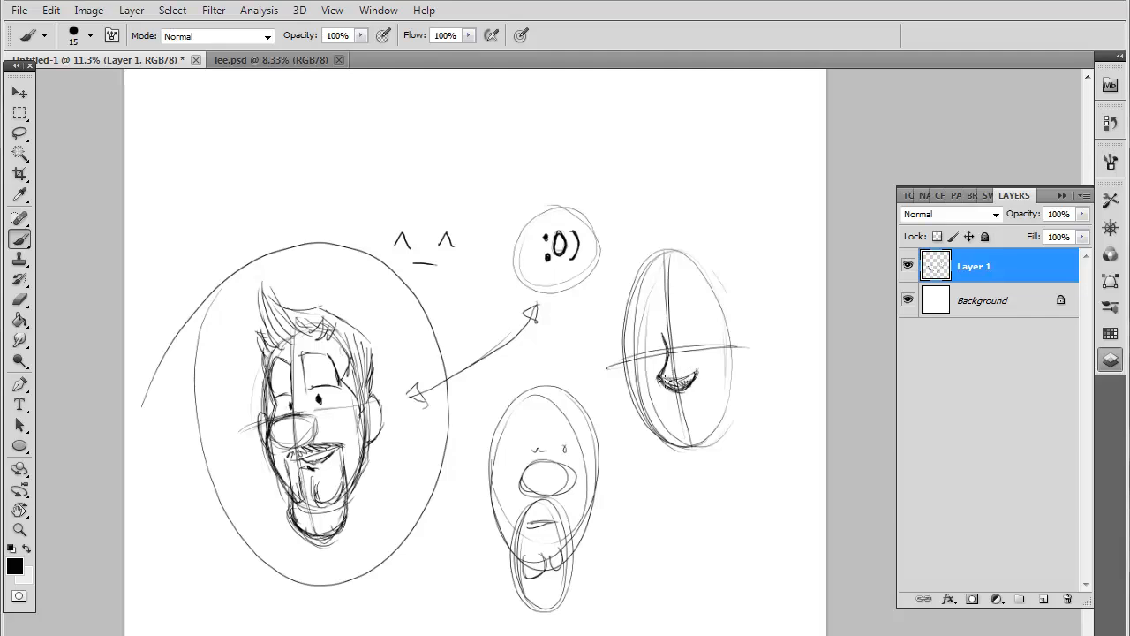
Draw the new head's mouth, dot eyes and eyebrows, undoing the latest strokes and redrawing the brows
{"action": "left_click_drag", "start_coordinate": [667, 412], "coordinate": [706, 395]}
{"action": "left_click_drag", "start_coordinate": [694, 334], "coordinate": [663, 346]}
{"action": "mouse_move", "coordinate": [673, 302]}
{"action": "left_mouse_down"}
{"action": "mouse_move", "coordinate": [696, 302]}
{"action": "mouse_move", "coordinate": [682, 325]}
{"action": "mouse_move", "coordinate": [713, 319]}
{"action": "mouse_move", "coordinate": [709, 306]}
{"action": "left_mouse_up"}
{"action": "key", "text": "ctrl+alt+z"}
{"action": "key", "text": "ctrl+alt+z"}
{"action": "key", "text": "ctrl+alt+z"}
{"action": "key", "text": "ctrl+alt+z"}
{"action": "key", "text": "ctrl+alt+z"}
{"action": "mouse_move", "coordinate": [712, 307]}
{"action": "left_mouse_down"}
{"action": "mouse_move", "coordinate": [683, 321]}
{"action": "mouse_move", "coordinate": [716, 313]}
{"action": "mouse_move", "coordinate": [654, 327]}
{"action": "left_mouse_up"}
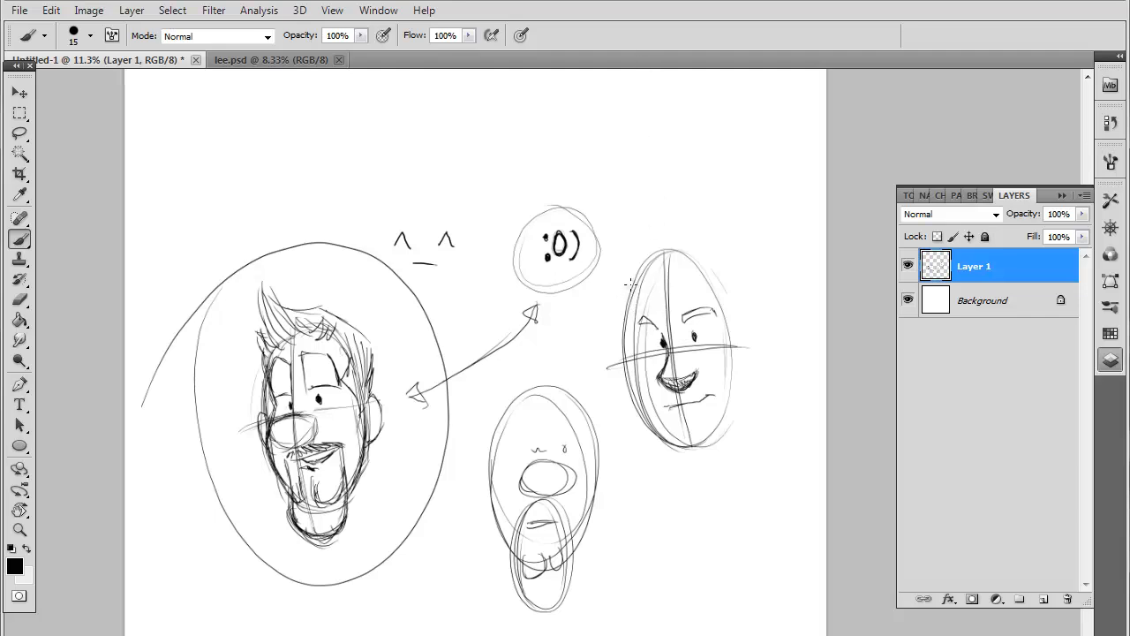
Strengthen the new head's cheek and jaw contours and add an ear at the horizontal guide
{"action": "mouse_move", "coordinate": [636, 336]}
{"action": "left_mouse_down"}
{"action": "mouse_move", "coordinate": [640, 402]}
{"action": "mouse_move", "coordinate": [638, 391]}
{"action": "mouse_move", "coordinate": [660, 428]}
{"action": "mouse_move", "coordinate": [649, 413]}
{"action": "mouse_move", "coordinate": [697, 445]}
{"action": "mouse_move", "coordinate": [686, 449]}
{"action": "mouse_move", "coordinate": [717, 425]}
{"action": "left_mouse_up"}
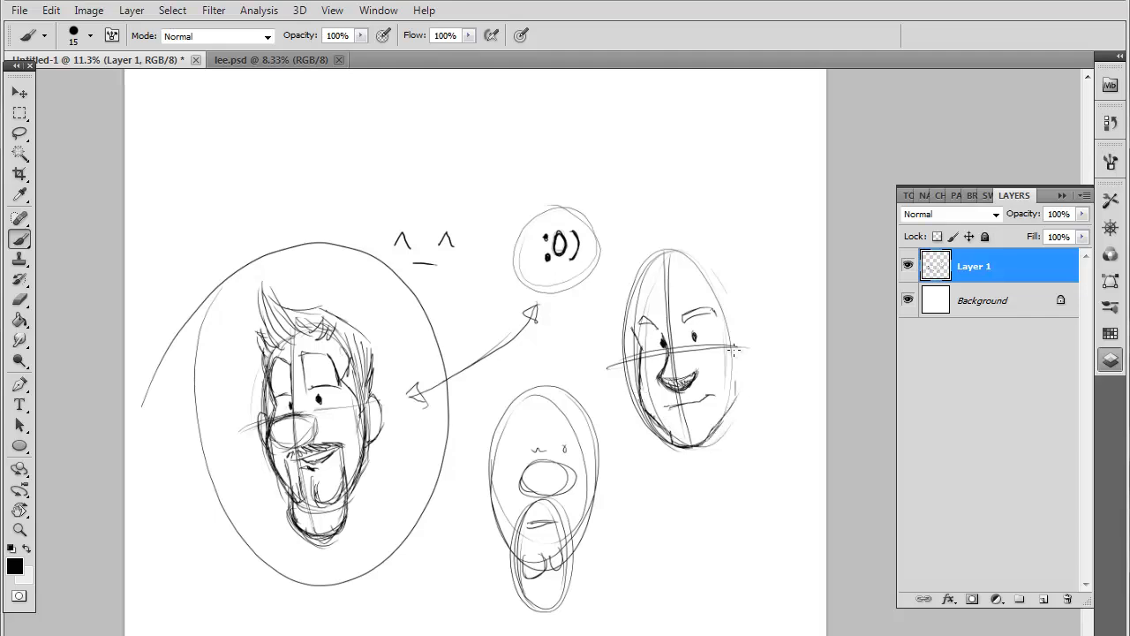
{"action": "left_click_drag", "start_coordinate": [734, 350], "coordinate": [724, 415]}
{"action": "mouse_move", "coordinate": [734, 335]}
{"action": "left_mouse_down"}
{"action": "mouse_move", "coordinate": [749, 344]}
{"action": "mouse_move", "coordinate": [738, 375]}
{"action": "left_mouse_up"}
{"action": "mouse_move", "coordinate": [636, 340]}
{"action": "left_mouse_down"}
{"action": "mouse_move", "coordinate": [634, 371]}
{"action": "mouse_move", "coordinate": [645, 364]}
{"action": "left_mouse_up"}
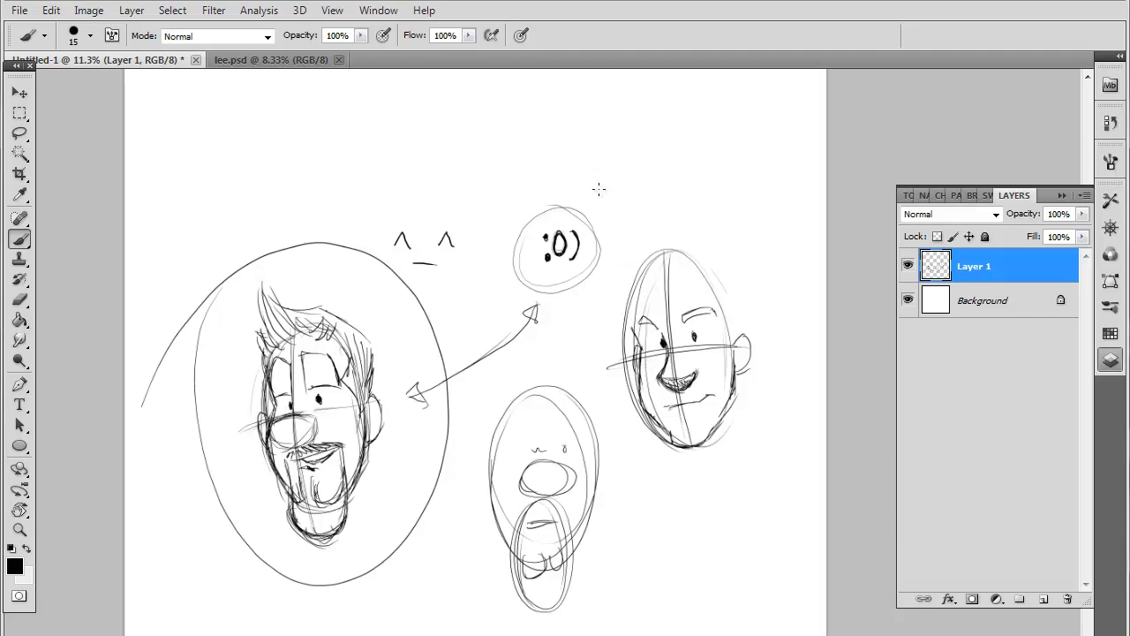
Sketch tall flame-like hair spikes around the new head's crown and add a jagged hairline across the forehead
{"action": "mouse_move", "coordinate": [646, 257]}
{"action": "left_mouse_down"}
{"action": "mouse_move", "coordinate": [664, 194]}
{"action": "mouse_move", "coordinate": [679, 219]}
{"action": "left_mouse_up"}
{"action": "mouse_move", "coordinate": [687, 263]}
{"action": "left_mouse_down"}
{"action": "mouse_move", "coordinate": [695, 210]}
{"action": "mouse_move", "coordinate": [714, 265]}
{"action": "mouse_move", "coordinate": [742, 293]}
{"action": "mouse_move", "coordinate": [743, 328]}
{"action": "left_mouse_up"}
{"action": "mouse_move", "coordinate": [647, 263]}
{"action": "left_mouse_down"}
{"action": "mouse_move", "coordinate": [635, 251]}
{"action": "mouse_move", "coordinate": [641, 281]}
{"action": "mouse_move", "coordinate": [622, 264]}
{"action": "mouse_move", "coordinate": [618, 343]}
{"action": "mouse_move", "coordinate": [664, 272]}
{"action": "mouse_move", "coordinate": [694, 268]}
{"action": "mouse_move", "coordinate": [729, 309]}
{"action": "left_mouse_up"}
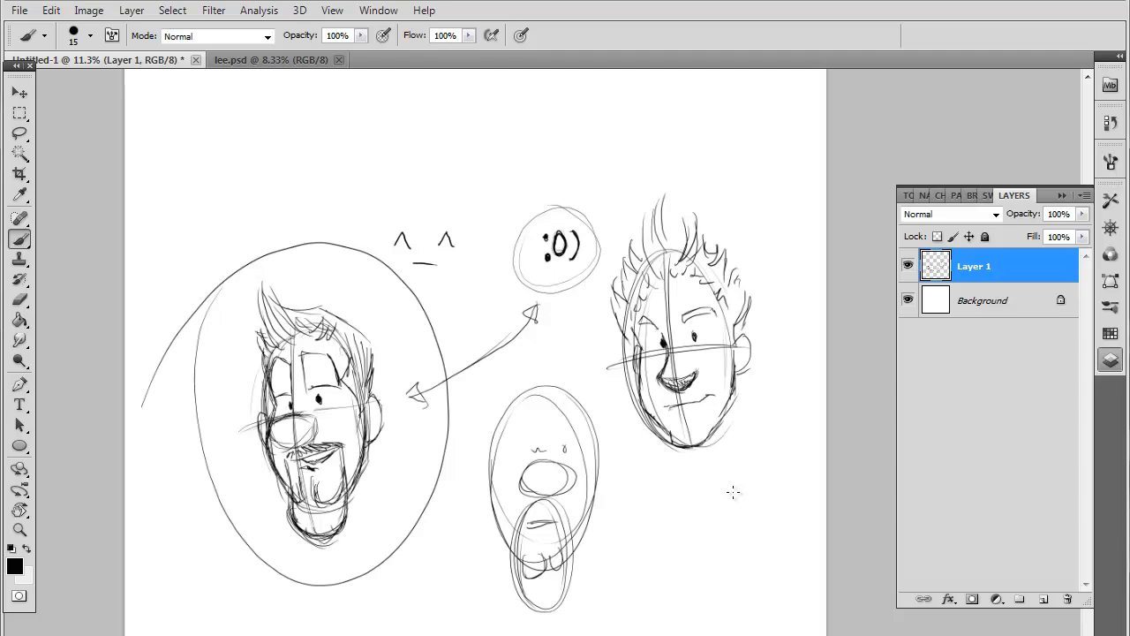
Add neck lines beneath the spiky-haired head and reinforce its jawline
{"action": "left_click_drag", "start_coordinate": [693, 452], "coordinate": [715, 496]}
{"action": "left_click_drag", "start_coordinate": [734, 388], "coordinate": [753, 458]}
{"action": "left_click_drag", "start_coordinate": [727, 418], "coordinate": [731, 512]}
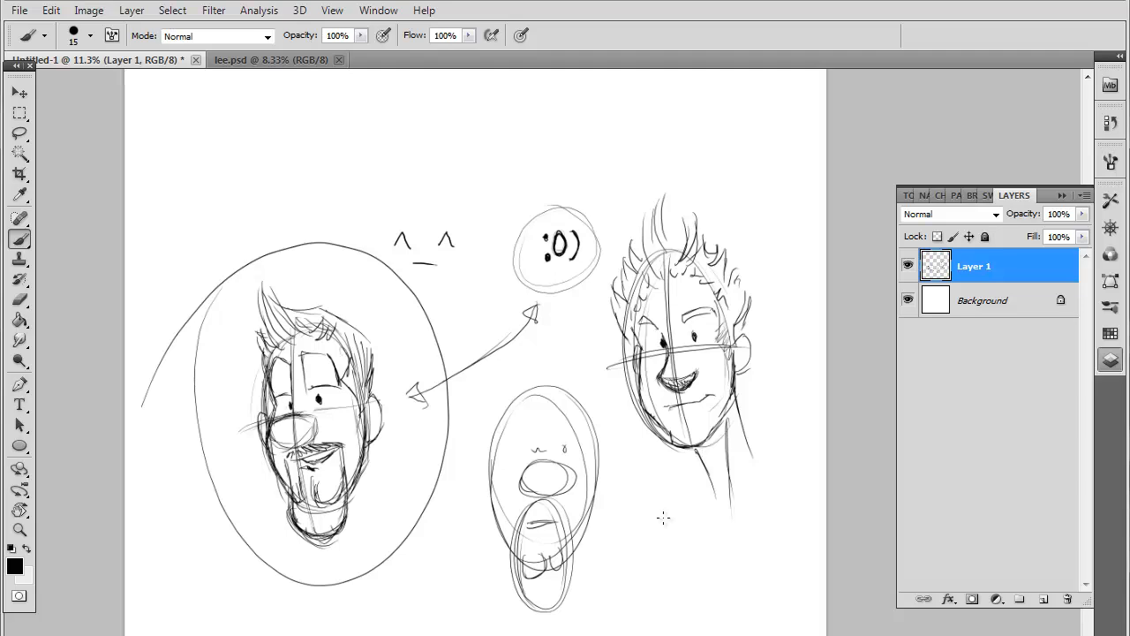
{"action": "left_click_drag", "start_coordinate": [727, 397], "coordinate": [692, 446]}
{"action": "left_click_drag", "start_coordinate": [729, 391], "coordinate": [707, 438]}
Try bold 40 px brush strokes over the goateed head's nose, mouth, moustache, goatee and face outline
{"action": "left_click", "coordinate": [90, 36]}
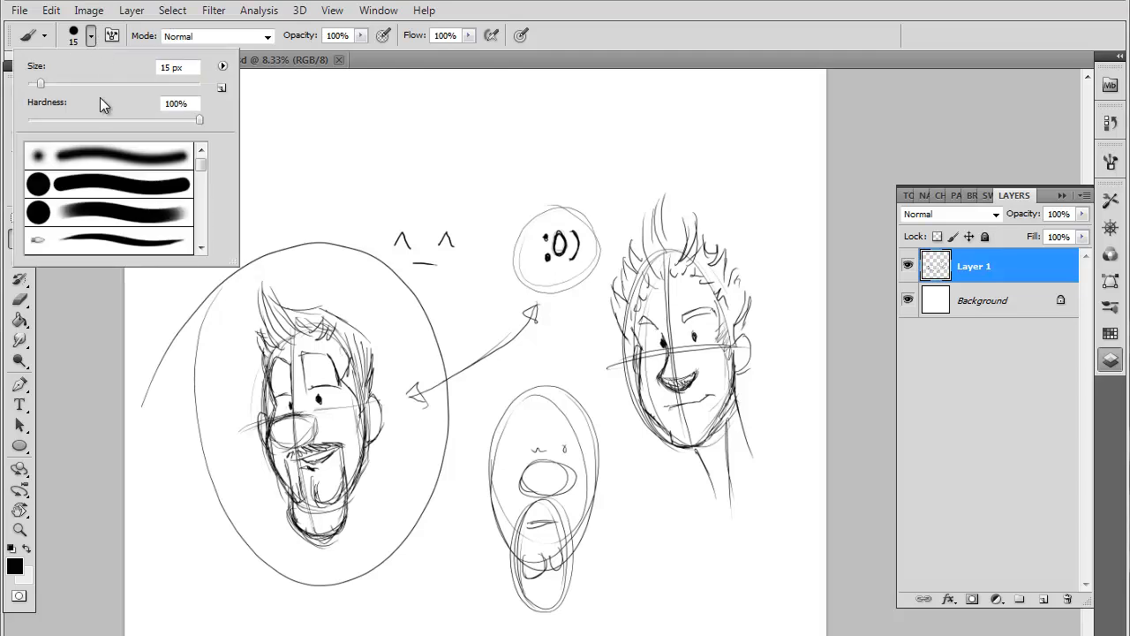
{"action": "double_click", "coordinate": [118, 185]}
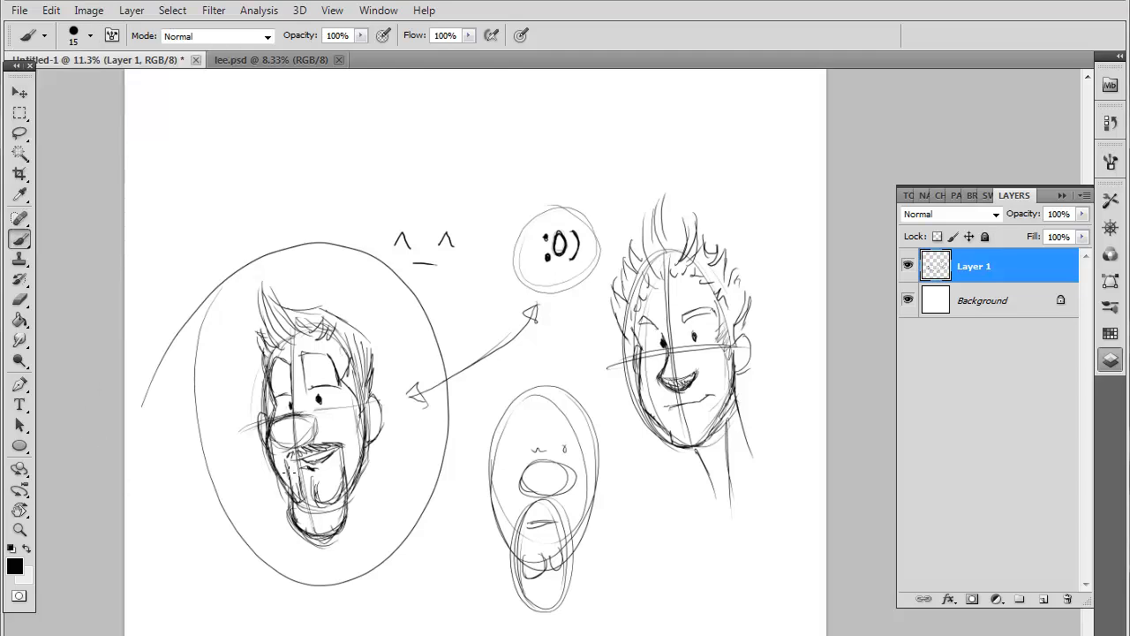
{"action": "mouse_move", "coordinate": [272, 425]}
{"action": "left_mouse_down"}
{"action": "mouse_move", "coordinate": [320, 413]}
{"action": "mouse_move", "coordinate": [268, 432]}
{"action": "mouse_move", "coordinate": [315, 430]}
{"action": "mouse_move", "coordinate": [345, 444]}
{"action": "mouse_move", "coordinate": [314, 464]}
{"action": "mouse_move", "coordinate": [321, 477]}
{"action": "mouse_move", "coordinate": [309, 492]}
{"action": "mouse_move", "coordinate": [295, 471]}
{"action": "mouse_move", "coordinate": [316, 491]}
{"action": "mouse_move", "coordinate": [341, 453]}
{"action": "mouse_move", "coordinate": [316, 450]}
{"action": "mouse_move", "coordinate": [341, 445]}
{"action": "mouse_move", "coordinate": [286, 459]}
{"action": "left_mouse_up"}
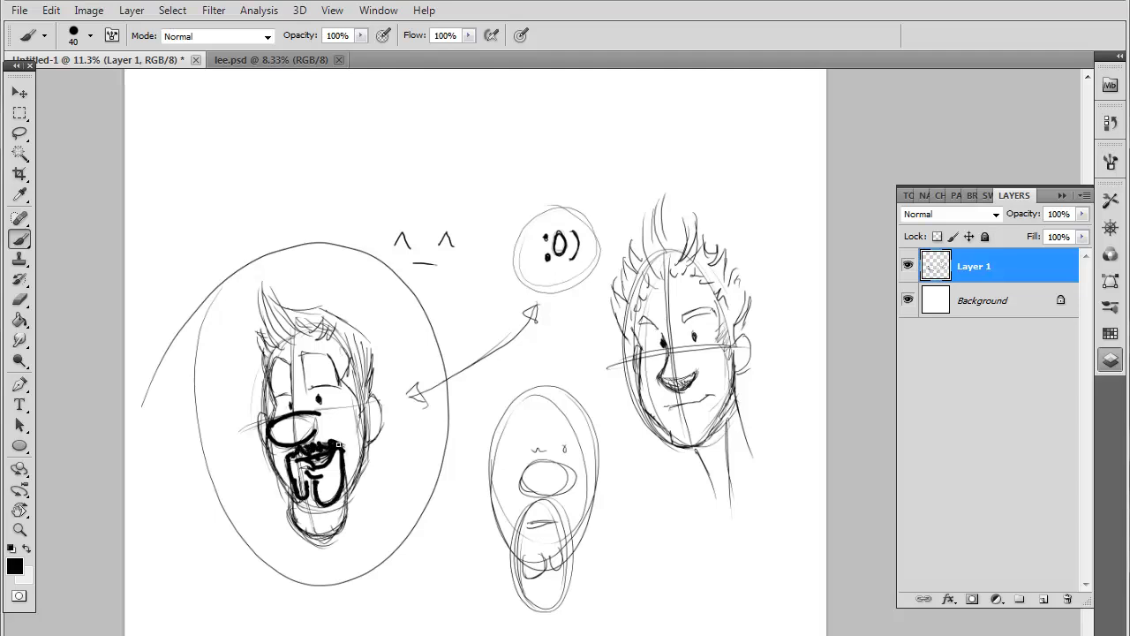
{"action": "mouse_move", "coordinate": [271, 334]}
{"action": "left_mouse_down"}
{"action": "mouse_move", "coordinate": [315, 340]}
{"action": "mouse_move", "coordinate": [274, 411]}
{"action": "mouse_move", "coordinate": [287, 505]}
{"action": "left_mouse_up"}
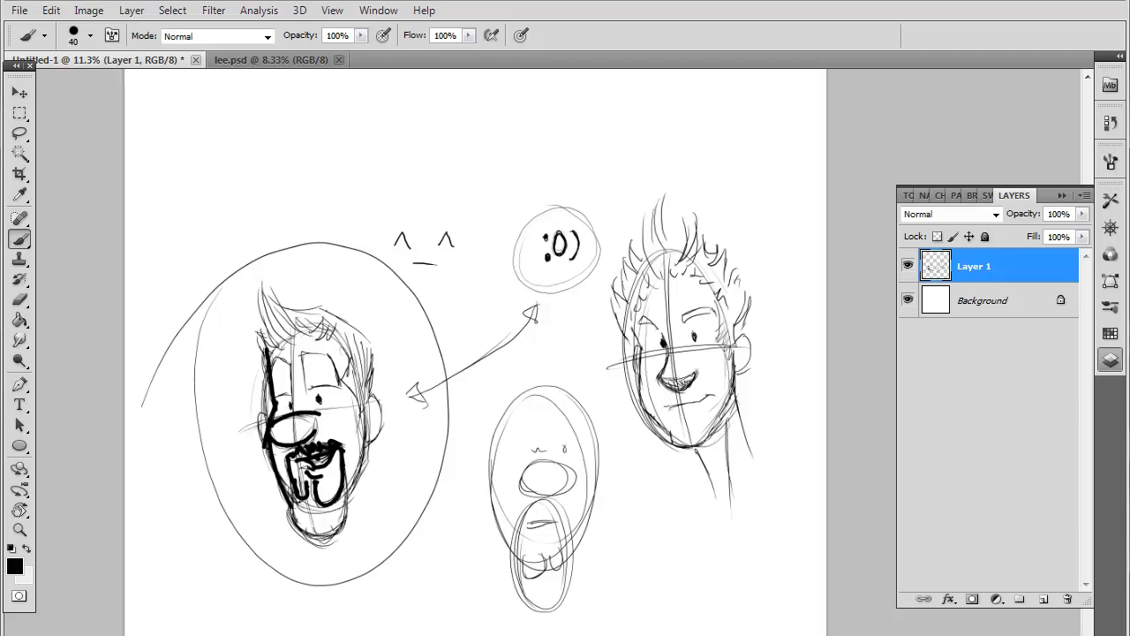
Undo all the bold outline strokes on the goateed head
{"action": "key", "text": "ctrl+alt+z"}
{"action": "key", "text": "ctrl+alt+z"}
{"action": "key", "text": "ctrl+alt+z"}
{"action": "key", "text": "ctrl+alt+z"}
{"action": "key", "text": "ctrl+alt+z"}
{"action": "key", "text": "ctrl+alt+z"}
{"action": "key", "text": "ctrl+alt+z"}
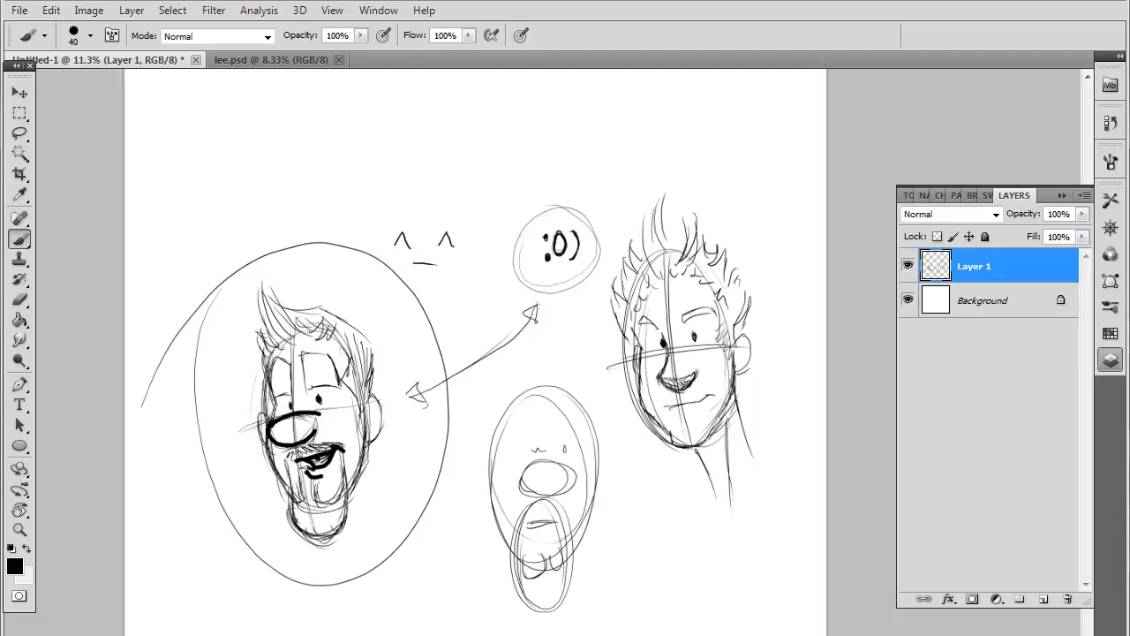
{"action": "key", "text": "ctrl+alt+z"}
{"action": "key", "text": "ctrl+alt+z"}
{"action": "key", "text": "ctrl+alt+z"}
{"action": "key", "text": "ctrl+alt+z"}
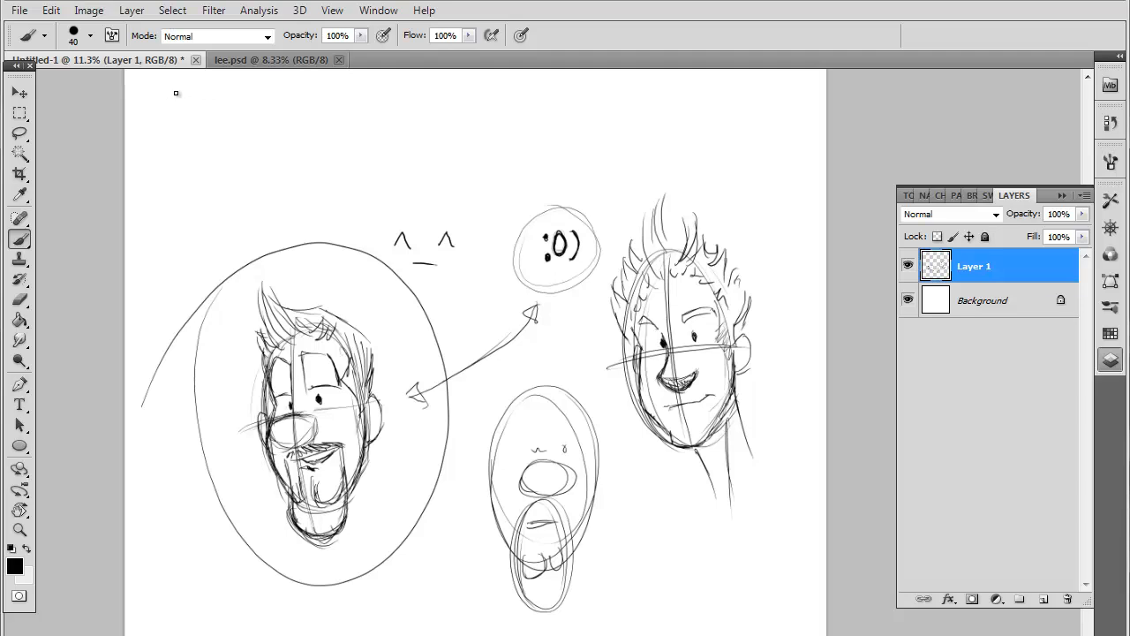
Reduce the brush to 8 px and sketch a wide rectangular comic strip frame above the emoticons
{"action": "left_click_drag", "start_coordinate": [177, 94], "coordinate": [603, 83]}
{"action": "key", "text": "ctrl+z"}
{"action": "key", "text": "bracketleft"}
{"action": "key", "text": "bracketleft"}
{"action": "key", "text": "bracketleft"}
{"action": "key", "text": "bracketleft"}
{"action": "key", "text": "bracketleft"}
{"action": "left_click_drag", "start_coordinate": [168, 94], "coordinate": [548, 101]}
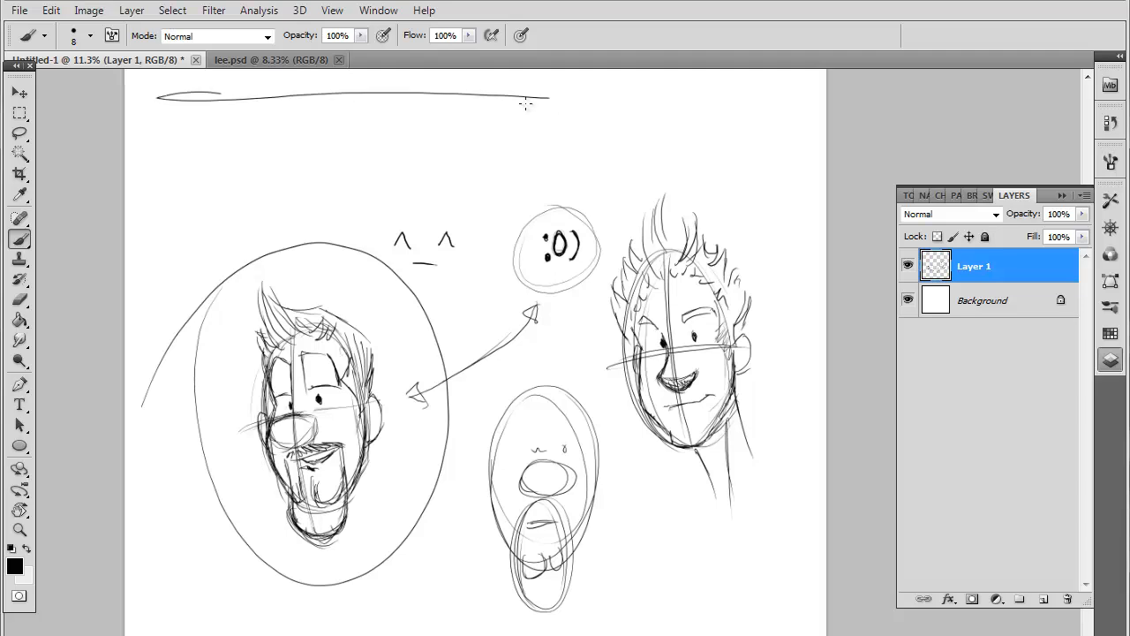
{"action": "left_click_drag", "start_coordinate": [130, 96], "coordinate": [636, 104]}
{"action": "mouse_move", "coordinate": [156, 94]}
{"action": "left_mouse_down"}
{"action": "mouse_move", "coordinate": [155, 215]}
{"action": "mouse_move", "coordinate": [569, 188]}
{"action": "left_mouse_up"}
{"action": "left_click_drag", "start_coordinate": [653, 189], "coordinate": [281, 204]}
{"action": "left_click_drag", "start_coordinate": [144, 213], "coordinate": [417, 207]}
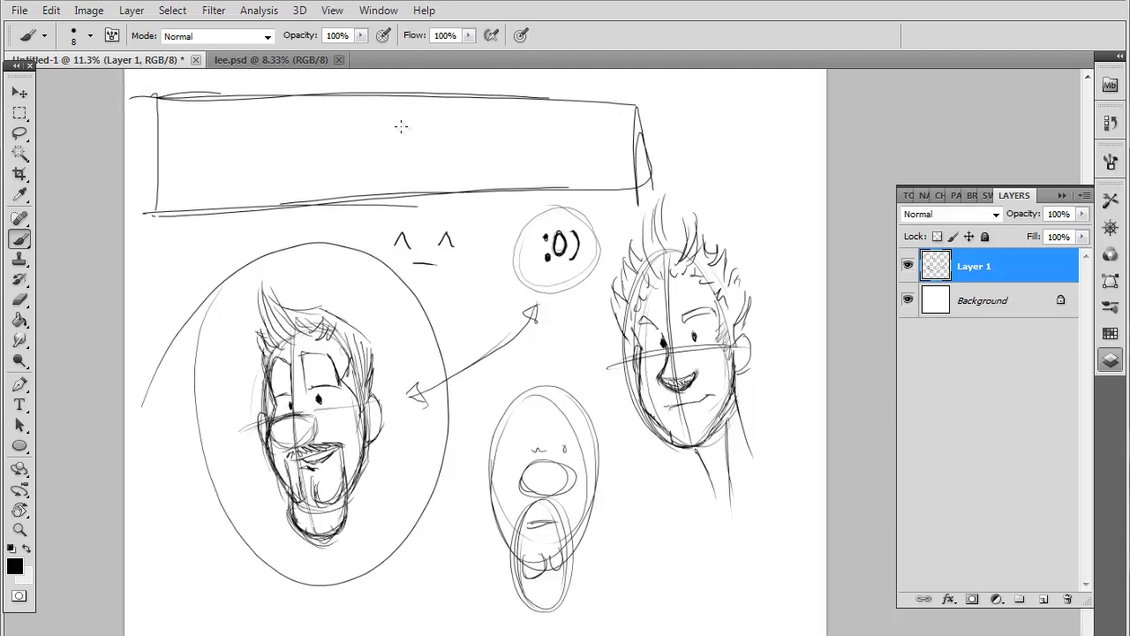
Divide the comic strip into three panels with vertical lines and reinforce its far right edge
{"action": "left_click_drag", "start_coordinate": [286, 97], "coordinate": [294, 180]}
{"action": "left_click_drag", "start_coordinate": [466, 95], "coordinate": [465, 175]}
{"action": "mouse_move", "coordinate": [623, 144]}
{"action": "left_mouse_down"}
{"action": "mouse_move", "coordinate": [626, 122]}
{"action": "mouse_move", "coordinate": [635, 187]}
{"action": "left_mouse_up"}
Sketch a simple figure with an oval head and round-ended arms beside a small table in the first panel
{"action": "mouse_move", "coordinate": [235, 134]}
{"action": "left_mouse_down"}
{"action": "mouse_move", "coordinate": [253, 160]}
{"action": "mouse_move", "coordinate": [240, 207]}
{"action": "left_mouse_up"}
{"action": "mouse_move", "coordinate": [231, 157]}
{"action": "left_mouse_down"}
{"action": "mouse_move", "coordinate": [273, 154]}
{"action": "mouse_move", "coordinate": [267, 143]}
{"action": "mouse_move", "coordinate": [276, 157]}
{"action": "mouse_move", "coordinate": [213, 162]}
{"action": "mouse_move", "coordinate": [231, 136]}
{"action": "mouse_move", "coordinate": [208, 164]}
{"action": "left_mouse_up"}
{"action": "left_click_drag", "start_coordinate": [279, 148], "coordinate": [277, 167]}
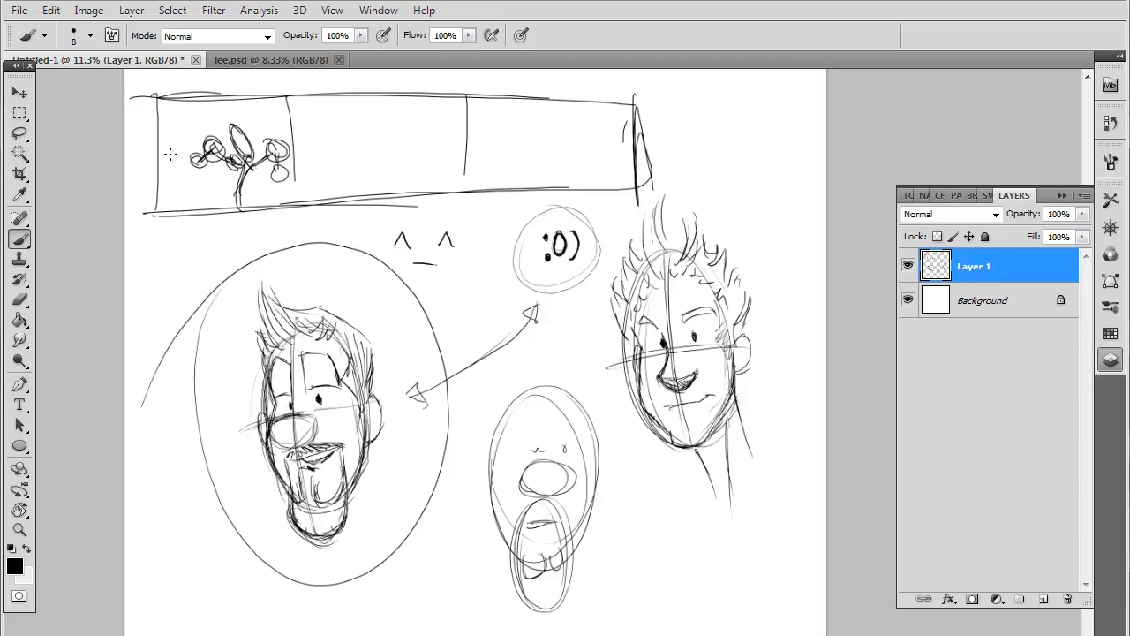
{"action": "mouse_move", "coordinate": [169, 203]}
{"action": "left_mouse_down"}
{"action": "mouse_move", "coordinate": [169, 189]}
{"action": "mouse_move", "coordinate": [207, 188]}
{"action": "mouse_move", "coordinate": [222, 207]}
{"action": "left_mouse_up"}
{"action": "mouse_move", "coordinate": [191, 185]}
{"action": "left_mouse_down"}
{"action": "mouse_move", "coordinate": [181, 179]}
{"action": "mouse_move", "coordinate": [199, 186]}
{"action": "mouse_move", "coordinate": [190, 166]}
{"action": "left_mouse_up"}
Sketch a table, a looping motion trail and a leaning figure with outstretched arms in the second panel
{"action": "mouse_move", "coordinate": [327, 198]}
{"action": "left_mouse_down"}
{"action": "mouse_move", "coordinate": [326, 171]}
{"action": "mouse_move", "coordinate": [358, 195]}
{"action": "mouse_move", "coordinate": [369, 170]}
{"action": "left_mouse_up"}
{"action": "left_click_drag", "start_coordinate": [369, 168], "coordinate": [375, 206]}
{"action": "mouse_move", "coordinate": [369, 170]}
{"action": "left_mouse_down"}
{"action": "mouse_move", "coordinate": [374, 187]}
{"action": "mouse_move", "coordinate": [351, 107]}
{"action": "mouse_move", "coordinate": [281, 132]}
{"action": "left_mouse_up"}
{"action": "left_click", "coordinate": [344, 165]}
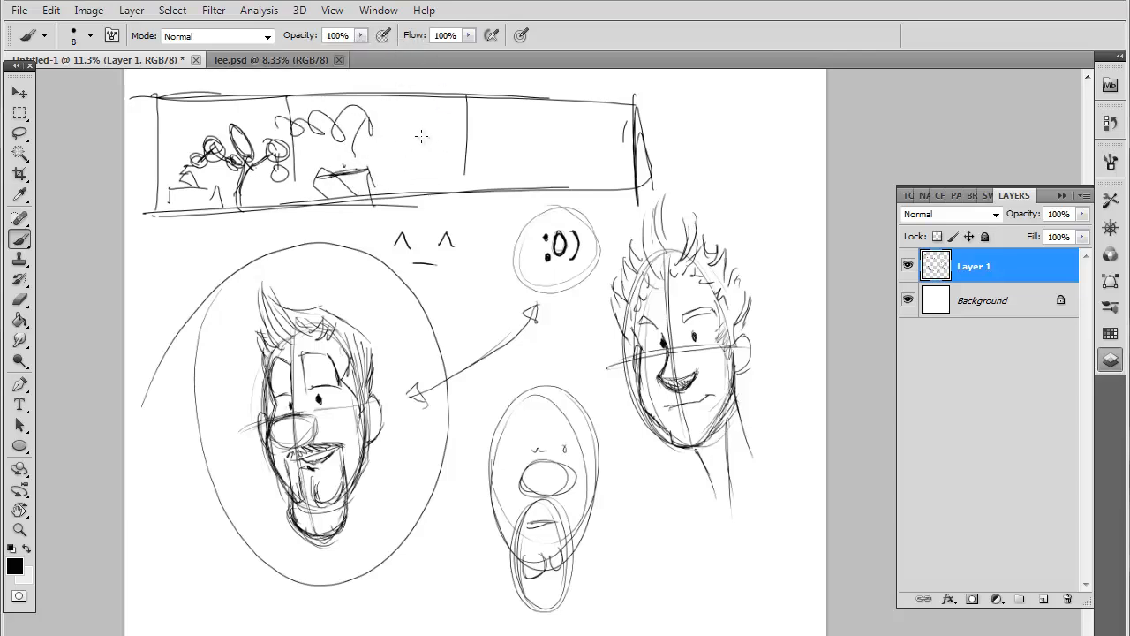
{"action": "mouse_move", "coordinate": [421, 135]}
{"action": "left_mouse_down"}
{"action": "mouse_move", "coordinate": [442, 131]}
{"action": "mouse_move", "coordinate": [396, 188]}
{"action": "left_mouse_up"}
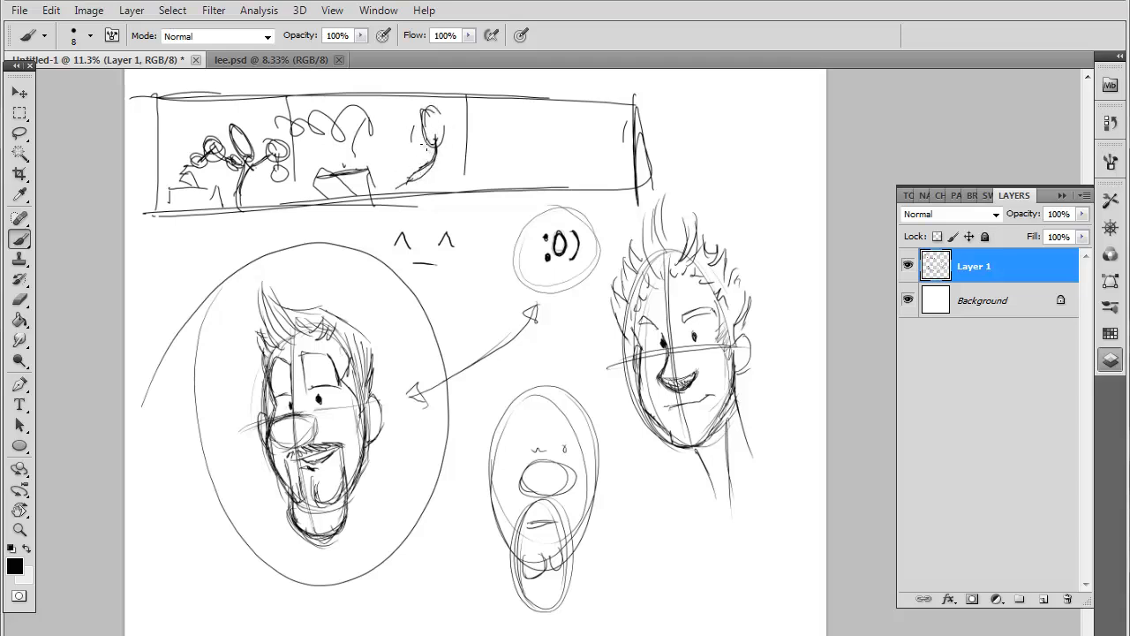
{"action": "mouse_move", "coordinate": [431, 145]}
{"action": "left_mouse_down"}
{"action": "mouse_move", "coordinate": [415, 159]}
{"action": "mouse_move", "coordinate": [405, 150]}
{"action": "mouse_move", "coordinate": [450, 155]}
{"action": "mouse_move", "coordinate": [464, 172]}
{"action": "mouse_move", "coordinate": [392, 159]}
{"action": "left_mouse_up"}
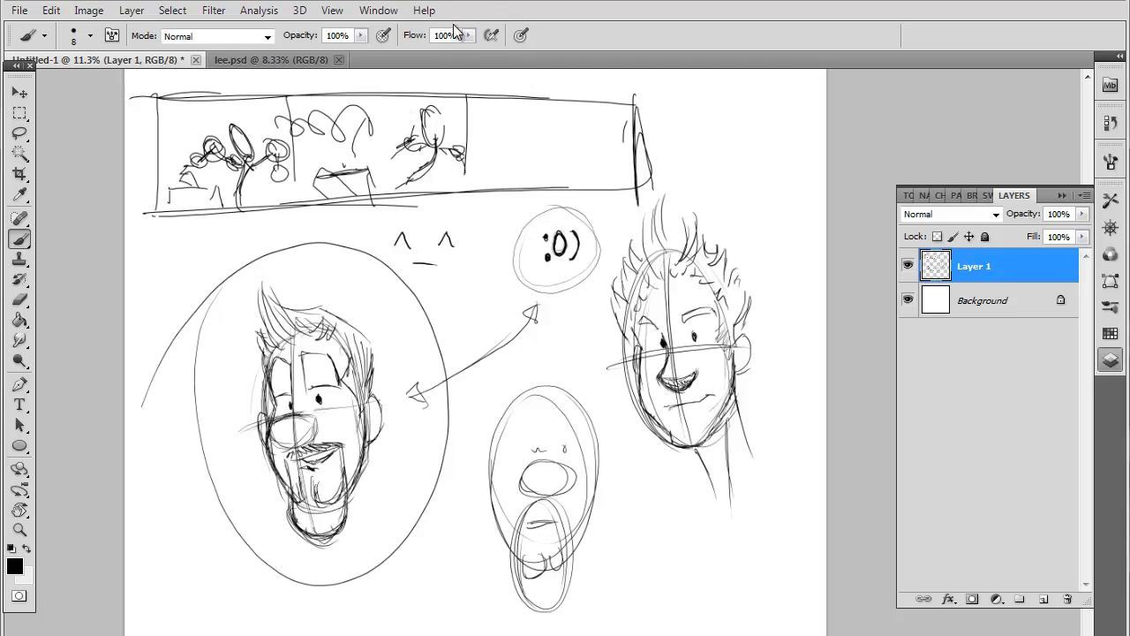
Sketch a table, corner lines, a small dark distant figure and a round-headed foreground figure in the third panel
{"action": "mouse_move", "coordinate": [491, 169]}
{"action": "left_mouse_down"}
{"action": "mouse_move", "coordinate": [534, 152]}
{"action": "mouse_move", "coordinate": [544, 178]}
{"action": "left_mouse_up"}
{"action": "mouse_move", "coordinate": [499, 139]}
{"action": "left_mouse_down"}
{"action": "mouse_move", "coordinate": [532, 151]}
{"action": "mouse_move", "coordinate": [531, 137]}
{"action": "mouse_move", "coordinate": [501, 134]}
{"action": "mouse_move", "coordinate": [468, 103]}
{"action": "left_mouse_up"}
{"action": "left_click_drag", "start_coordinate": [473, 98], "coordinate": [511, 95]}
{"action": "mouse_move", "coordinate": [523, 140]}
{"action": "left_mouse_down"}
{"action": "mouse_move", "coordinate": [543, 133]}
{"action": "mouse_move", "coordinate": [530, 124]}
{"action": "mouse_move", "coordinate": [535, 148]}
{"action": "mouse_move", "coordinate": [546, 134]}
{"action": "left_mouse_up"}
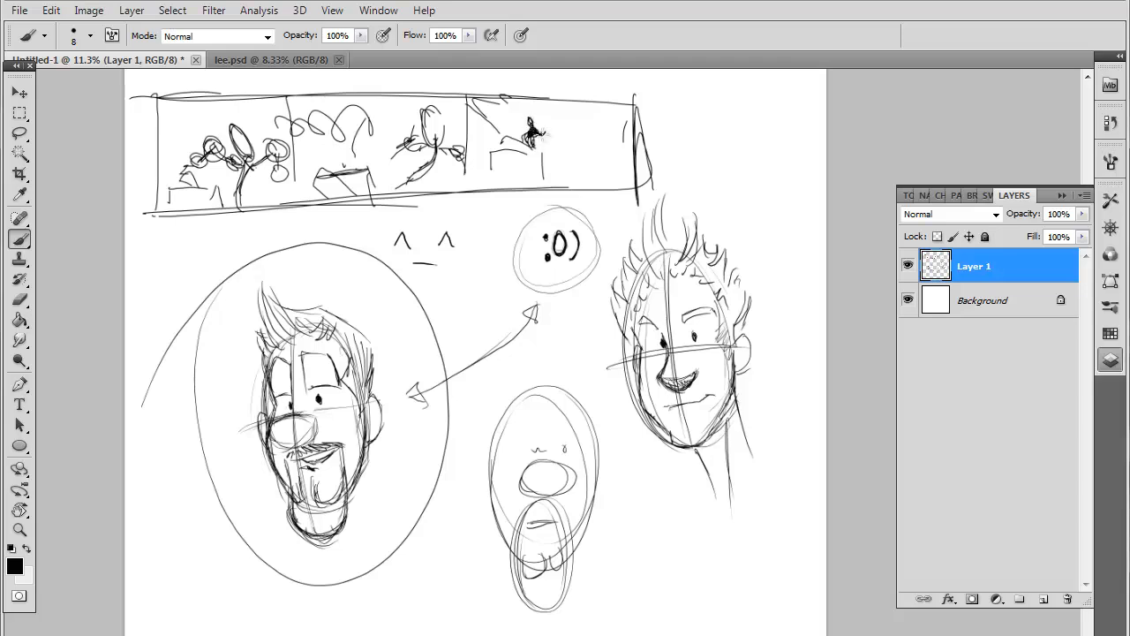
{"action": "mouse_move", "coordinate": [611, 150]}
{"action": "left_mouse_down"}
{"action": "mouse_move", "coordinate": [606, 140]}
{"action": "mouse_move", "coordinate": [599, 171]}
{"action": "mouse_move", "coordinate": [598, 157]}
{"action": "mouse_move", "coordinate": [576, 171]}
{"action": "mouse_move", "coordinate": [625, 158]}
{"action": "mouse_move", "coordinate": [608, 173]}
{"action": "left_mouse_up"}
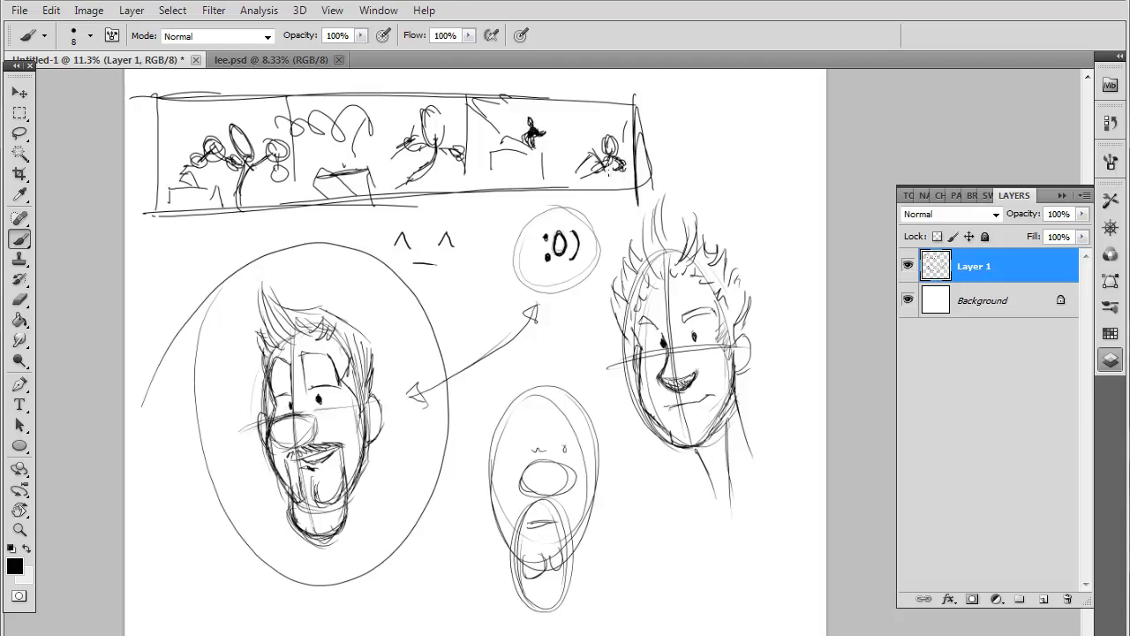